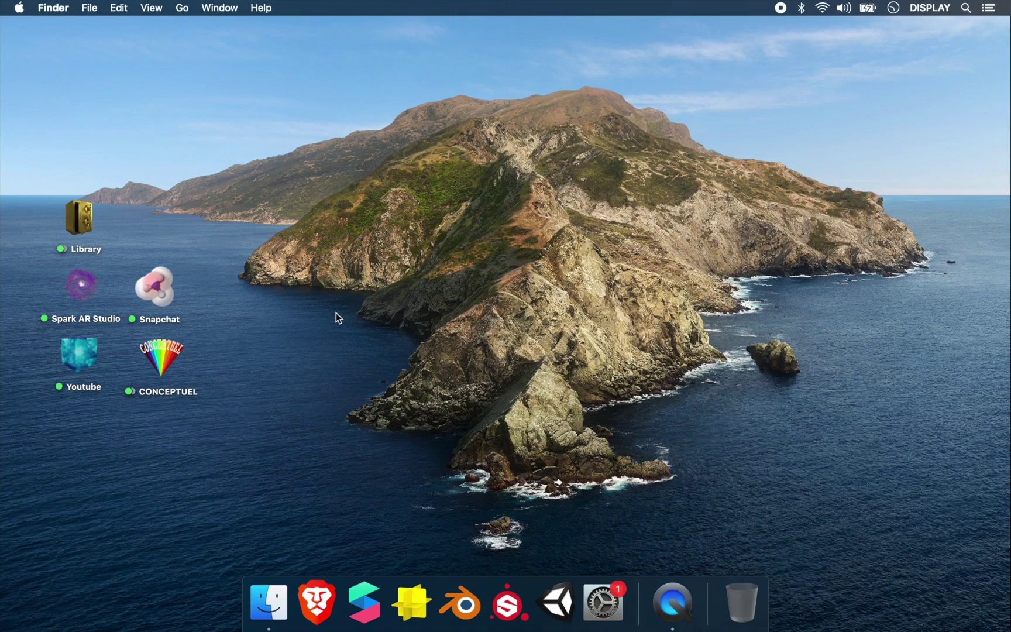
Step: Launch Spark AR Studio from the Dock
{"action": "left_click", "coordinate": [364, 602]}
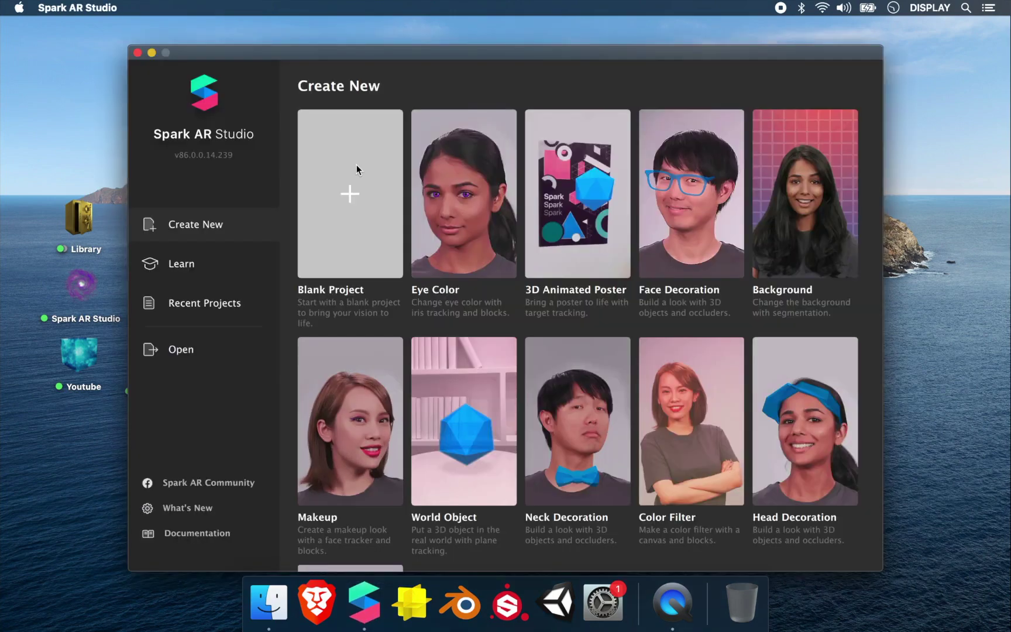
Step: Create a new Blank Project from the Create New window
{"action": "left_click", "coordinate": [356, 166]}
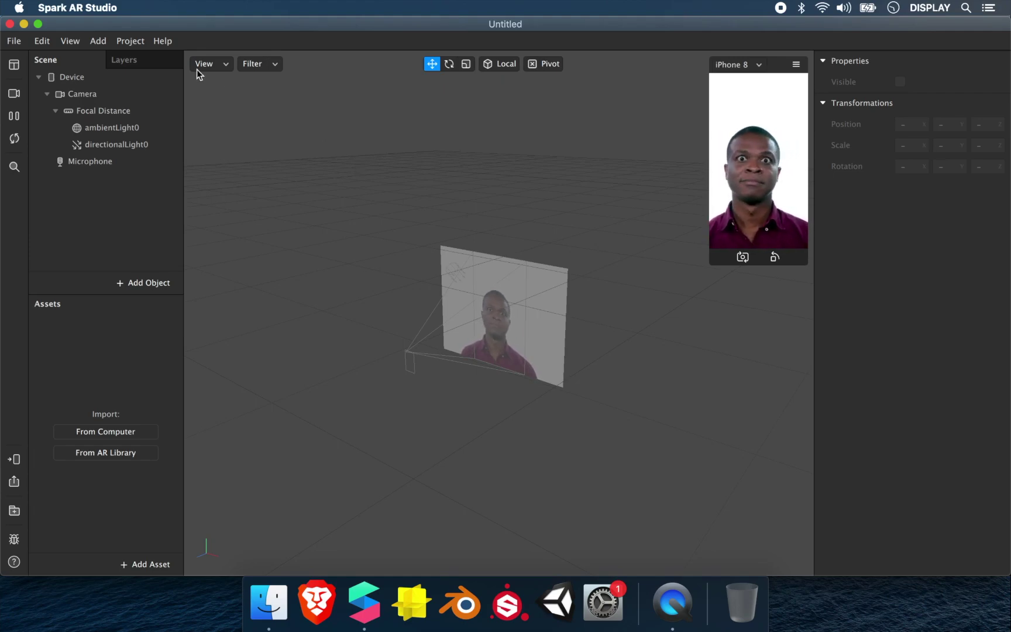
Step: Show the Patch Editor and import the Octahedron and Cube primitives from the AR Library
{"action": "left_click", "coordinate": [76, 39]}
{"action": "left_click", "coordinate": [77, 62]}
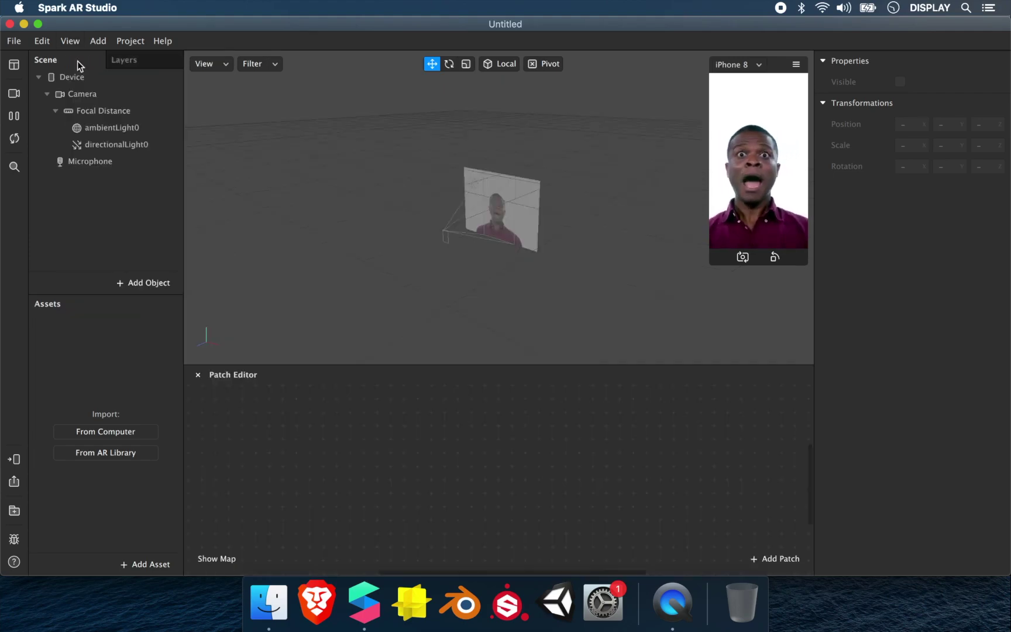
{"action": "left_click", "coordinate": [135, 564]}
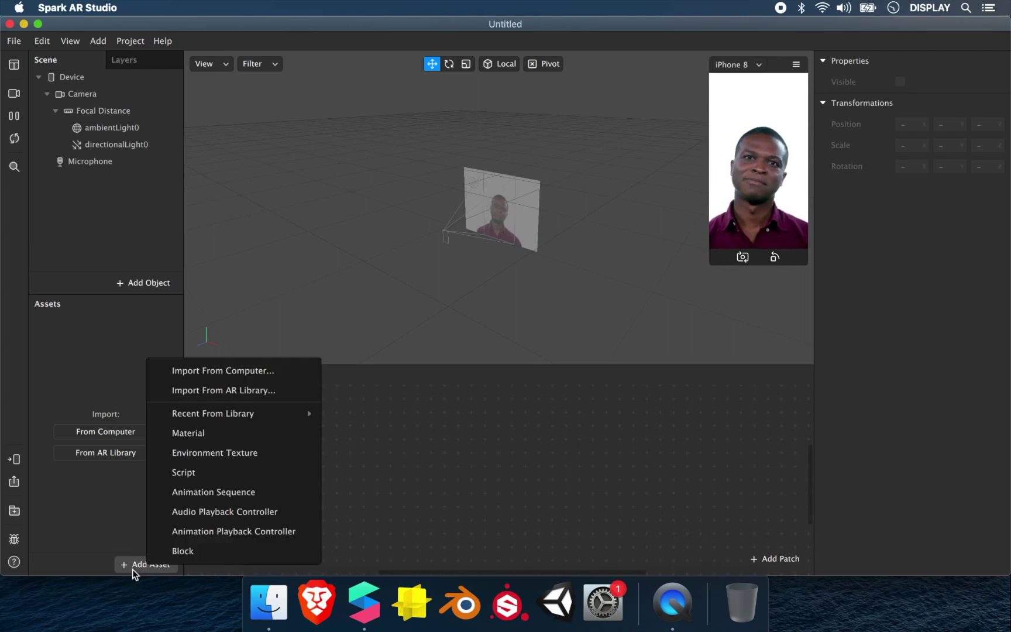
{"action": "left_click", "coordinate": [182, 393]}
{"action": "double_click", "coordinate": [617, 246]}
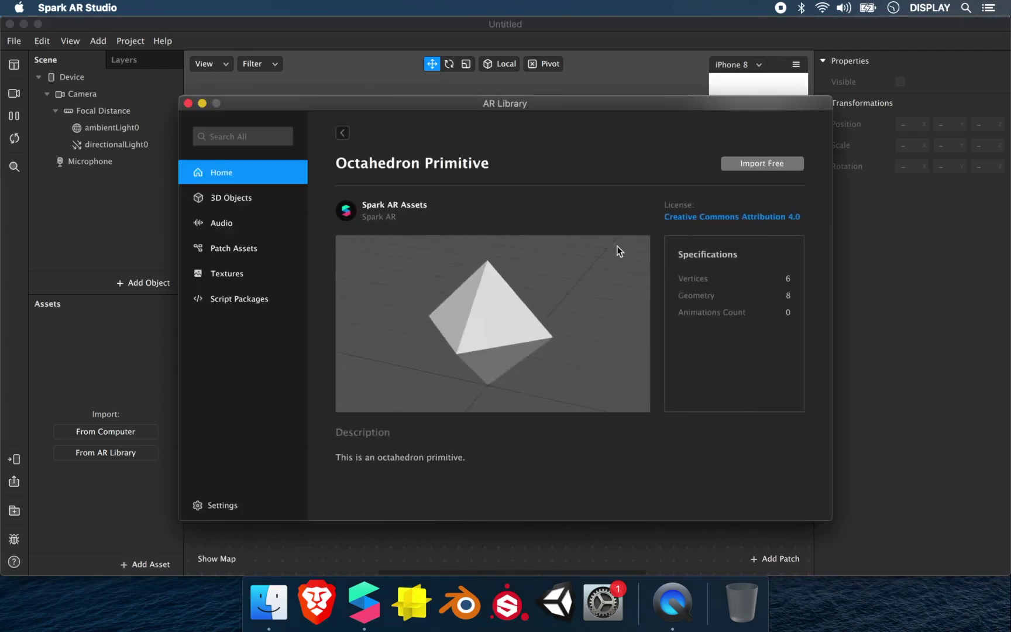
{"action": "left_click", "coordinate": [359, 233]}
{"action": "left_click", "coordinate": [761, 164]}
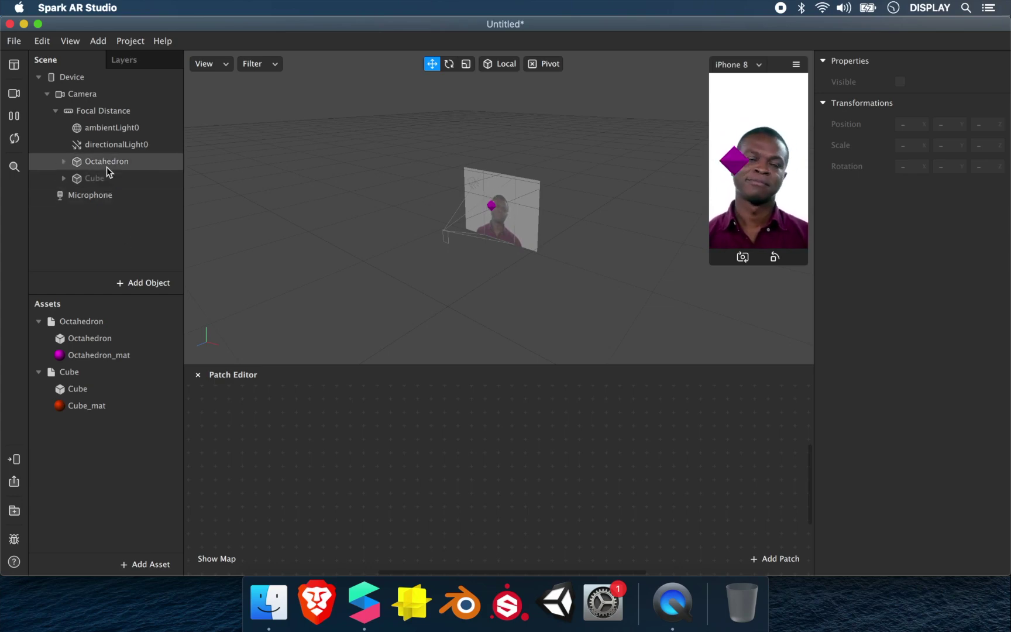
Step: Add a Screen Tap patch and wire it into a new Switch patch
{"action": "right_click", "coordinate": [251, 447]}
{"action": "type", "text": "scre"}
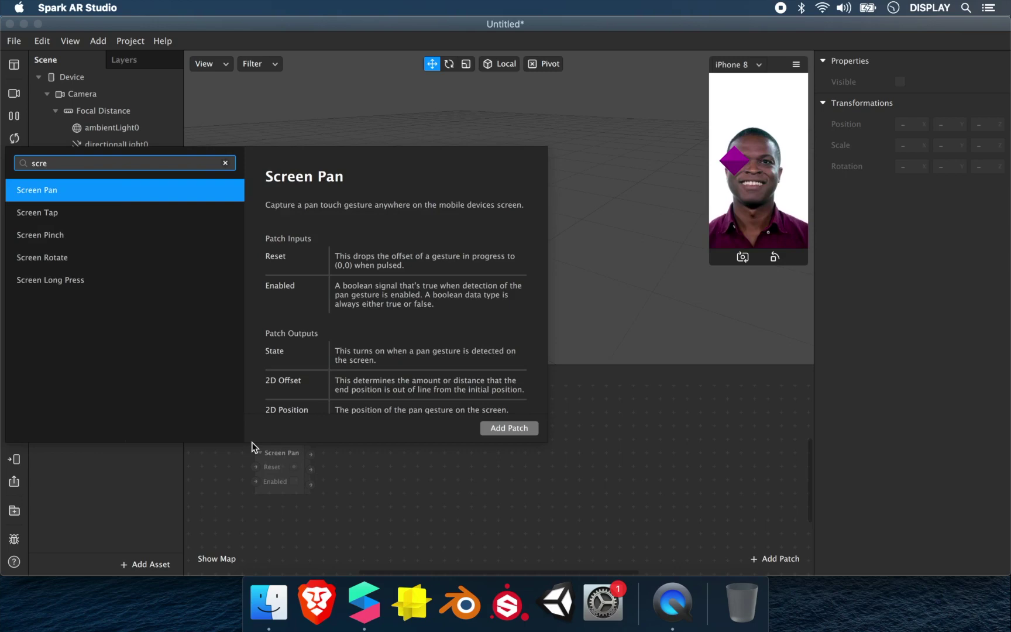
{"action": "key", "text": "Down"}
{"action": "key", "text": "Return"}
{"action": "left_click_drag", "start_coordinate": [314, 460], "coordinate": [363, 453]}
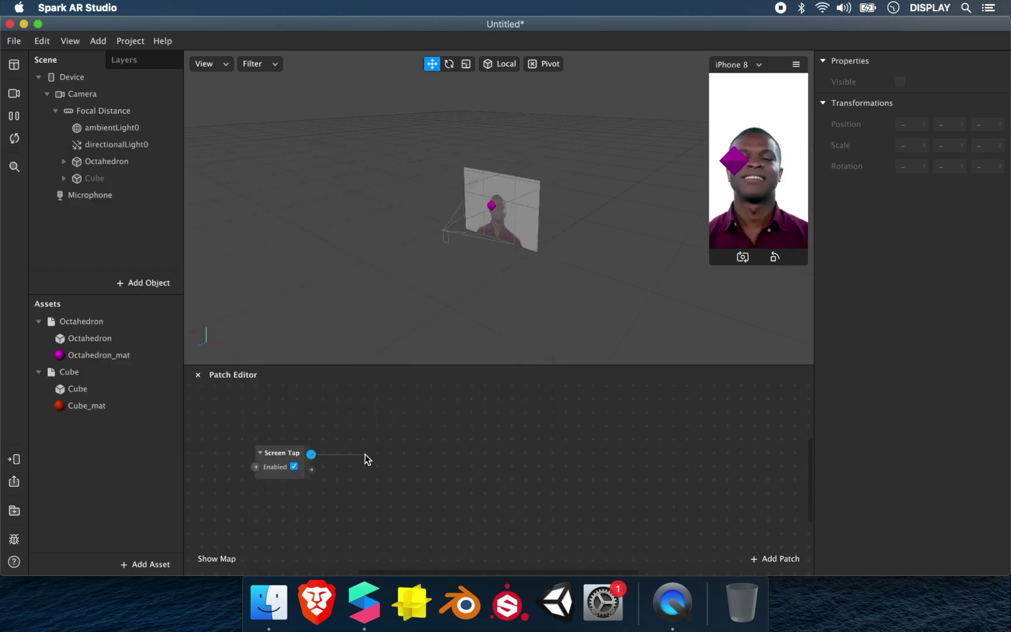
{"action": "key", "text": "Return"}
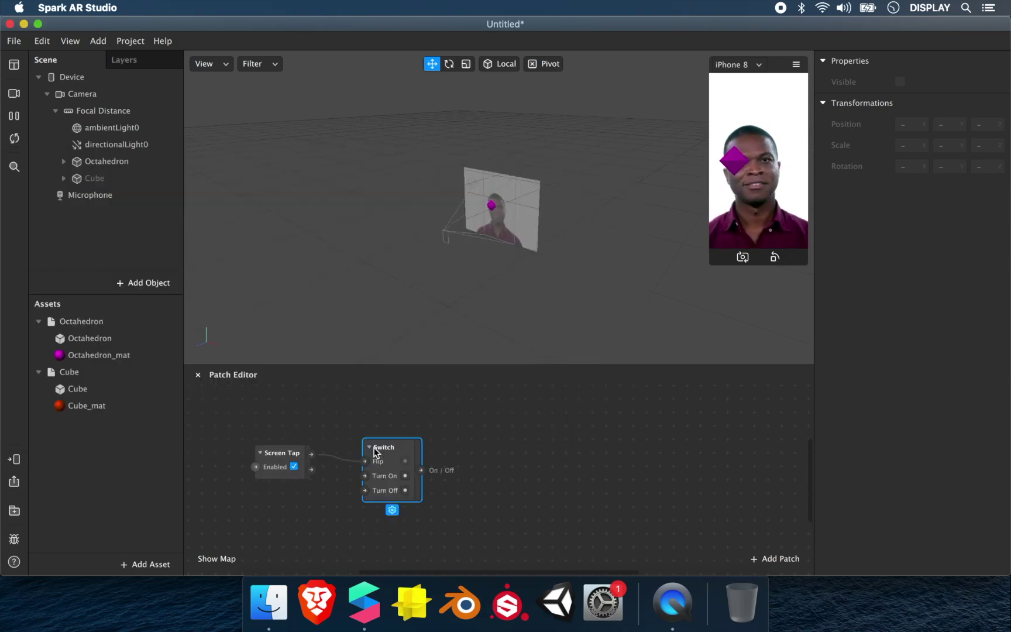
Step: Create the Octahedron's Visible patch and connect the Switch output to it
{"action": "left_click", "coordinate": [154, 163]}
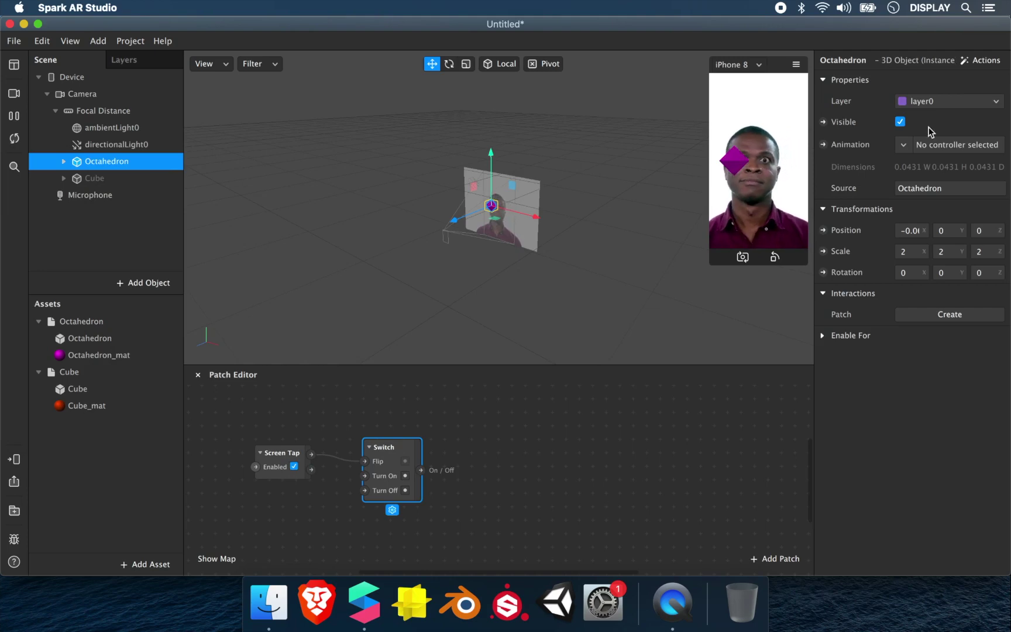
{"action": "left_click", "coordinate": [823, 122]}
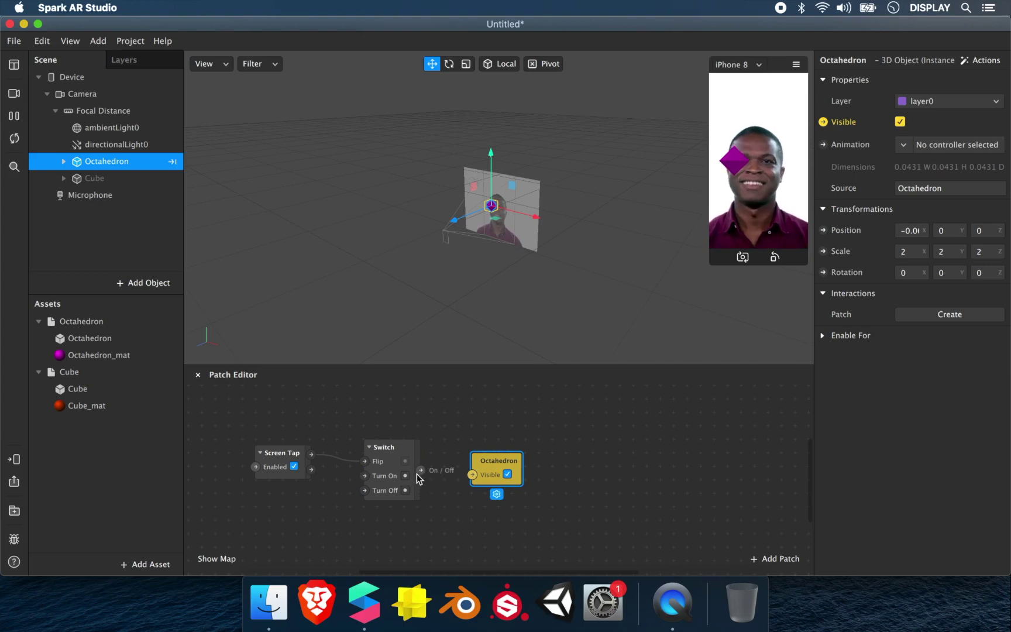
{"action": "left_click_drag", "start_coordinate": [421, 470], "coordinate": [490, 473]}
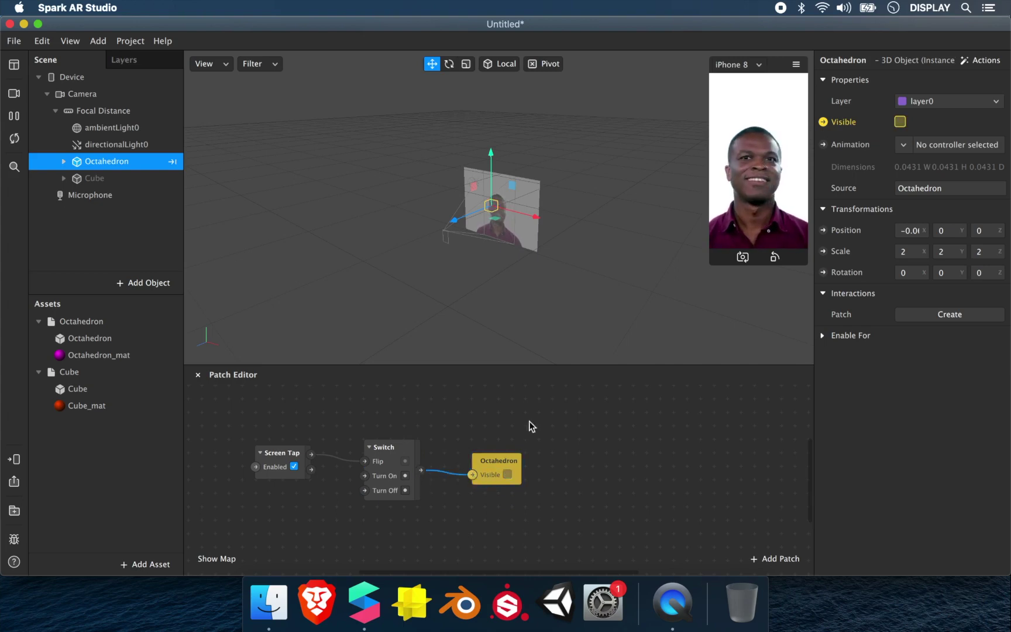
Step: Enlarge the simulator, enable Simulate Touch, and tap the preview twice to toggle the octahedron
{"action": "left_click_drag", "start_coordinate": [712, 262], "coordinate": [602, 454]}
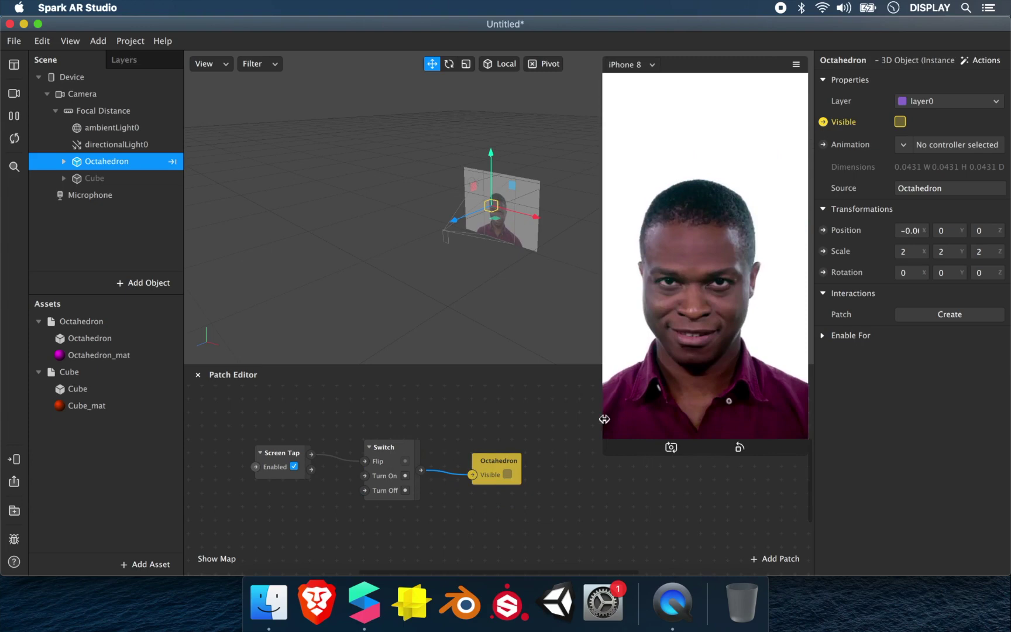
{"action": "left_click", "coordinate": [796, 64]}
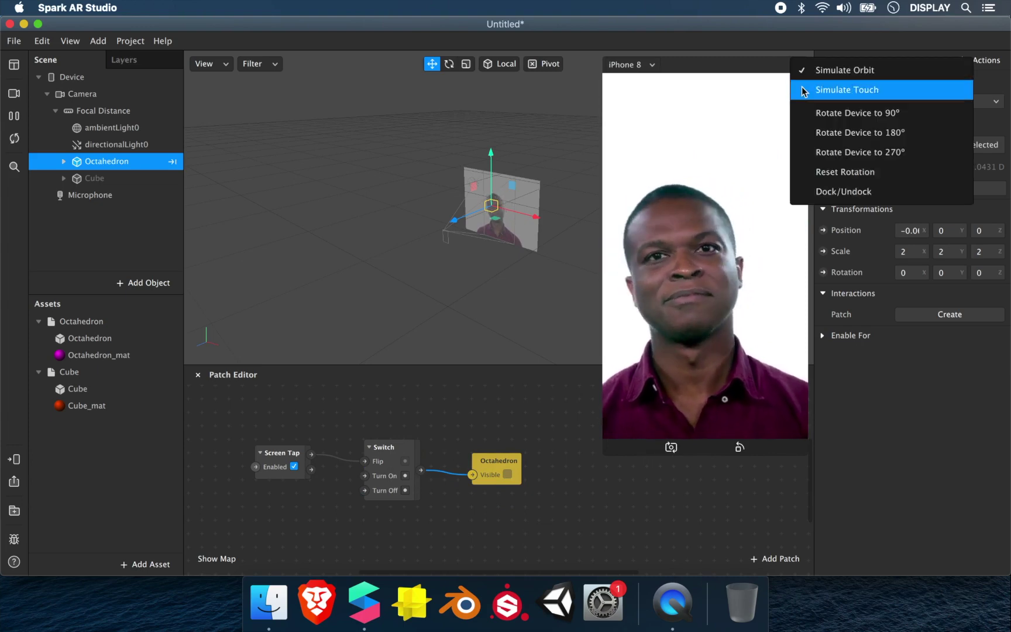
{"action": "left_click", "coordinate": [831, 90]}
{"action": "left_click", "coordinate": [722, 214]}
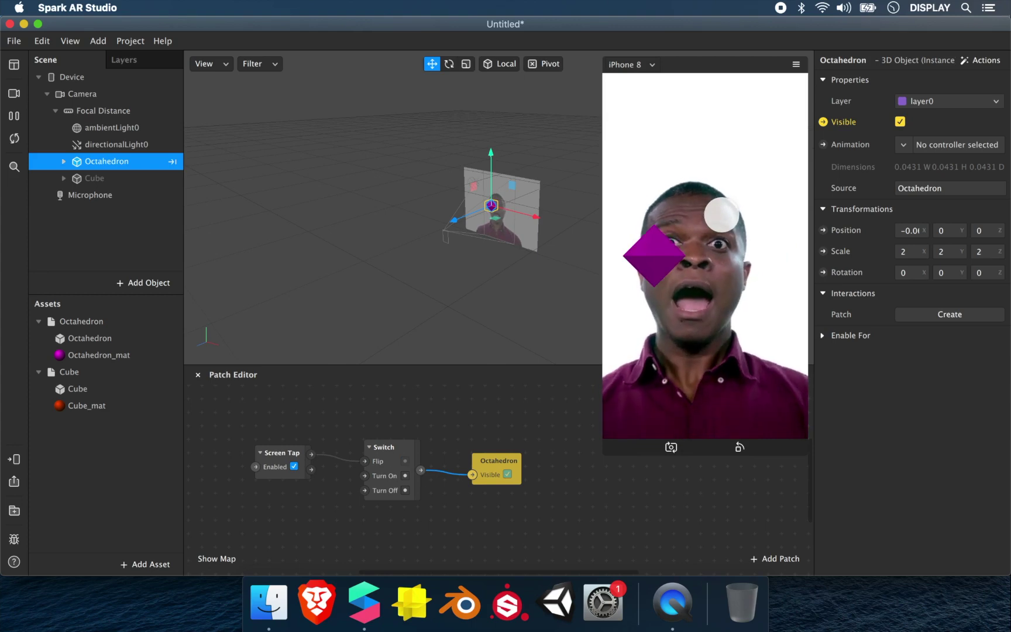
{"action": "left_click", "coordinate": [738, 246]}
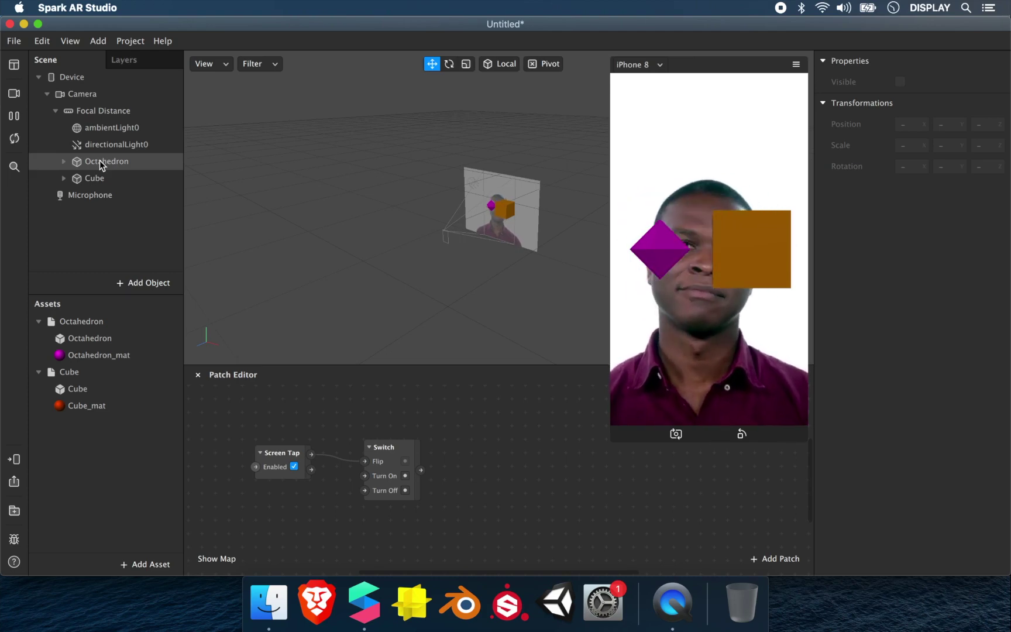
Step: Create Visible patches for the Octahedron and Cube, wiring the Switch to Octahedron Visible
{"action": "left_click", "coordinate": [101, 164]}
{"action": "left_click", "coordinate": [823, 121]}
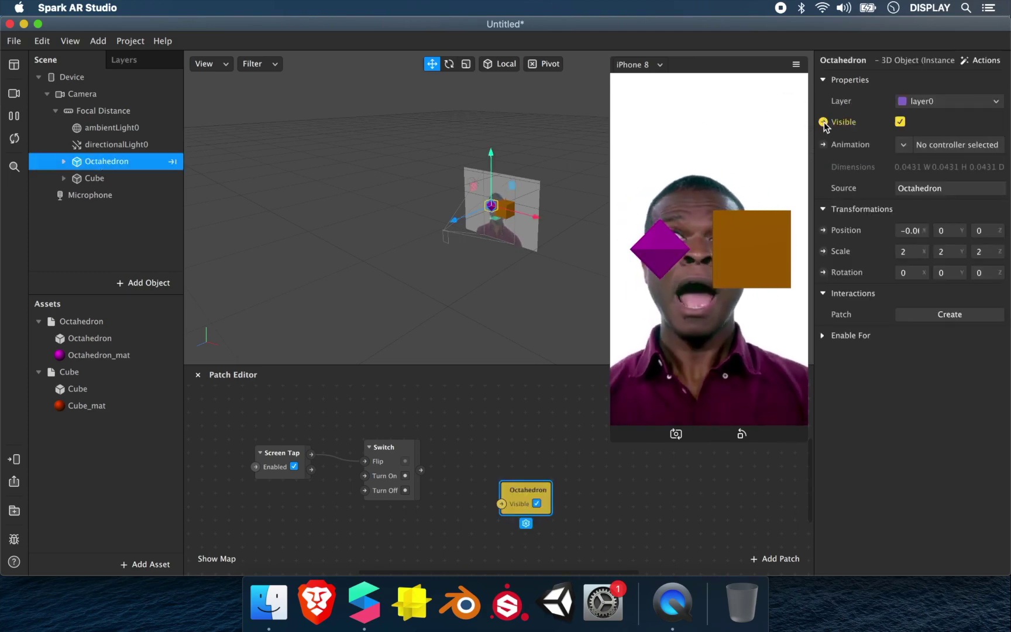
{"action": "left_click", "coordinate": [117, 179]}
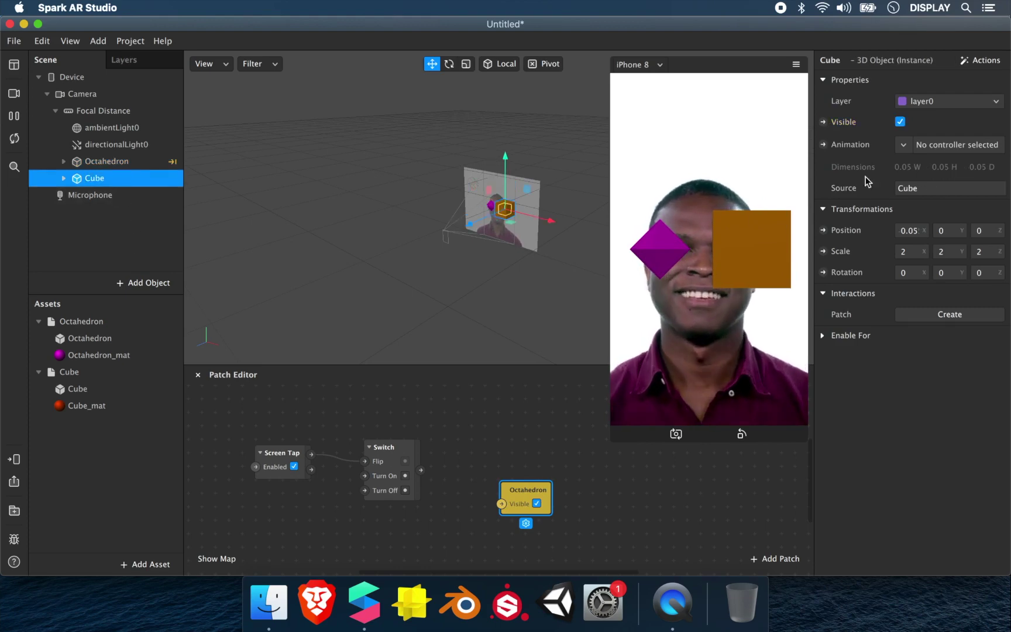
{"action": "left_click", "coordinate": [823, 122]}
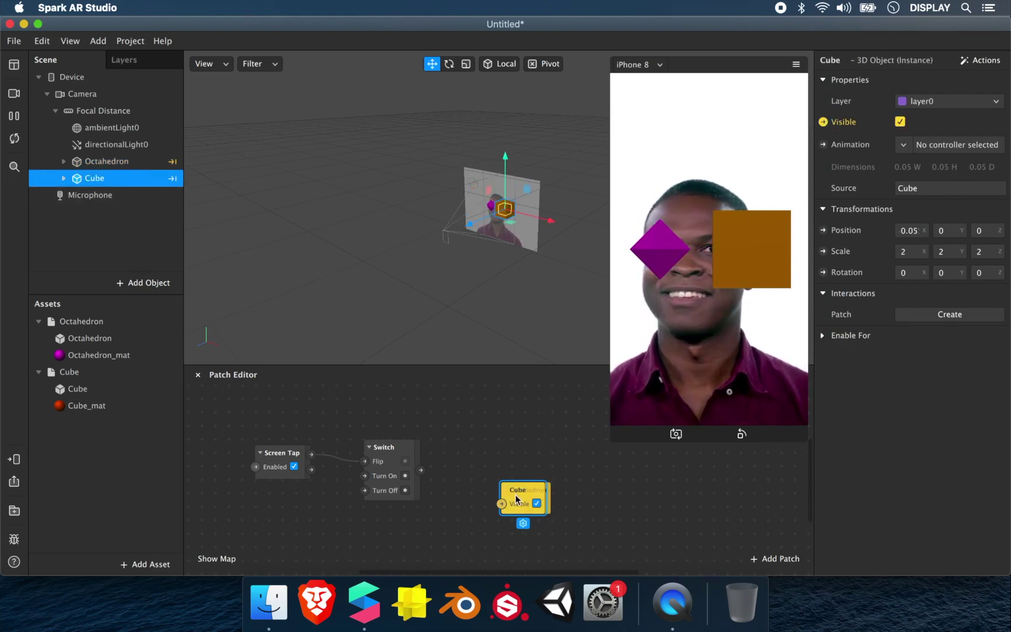
{"action": "left_click_drag", "start_coordinate": [528, 489], "coordinate": [490, 440]}
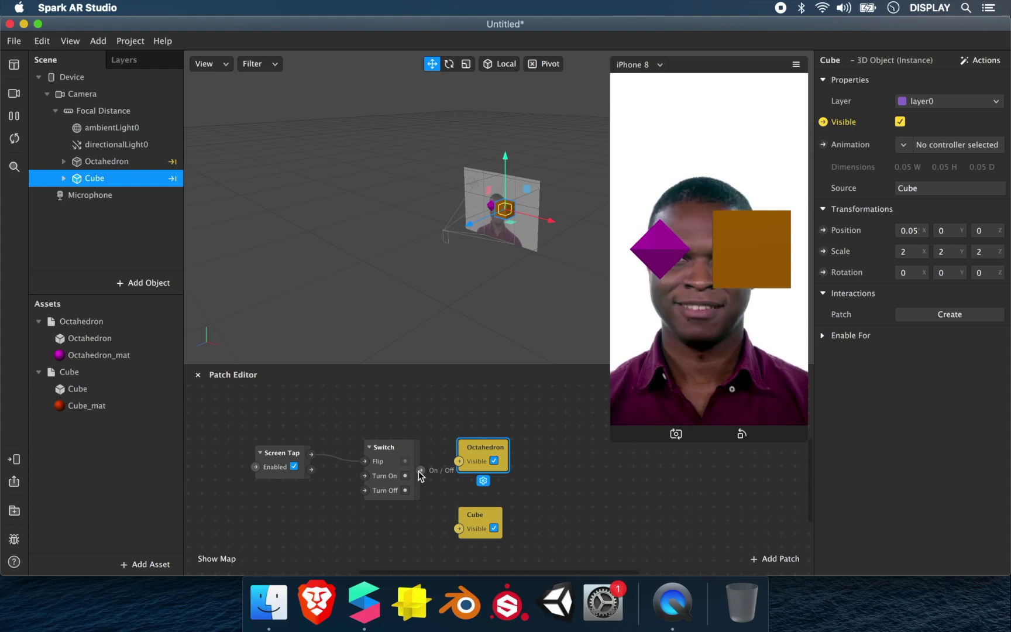
{"action": "left_click_drag", "start_coordinate": [418, 471], "coordinate": [459, 461]}
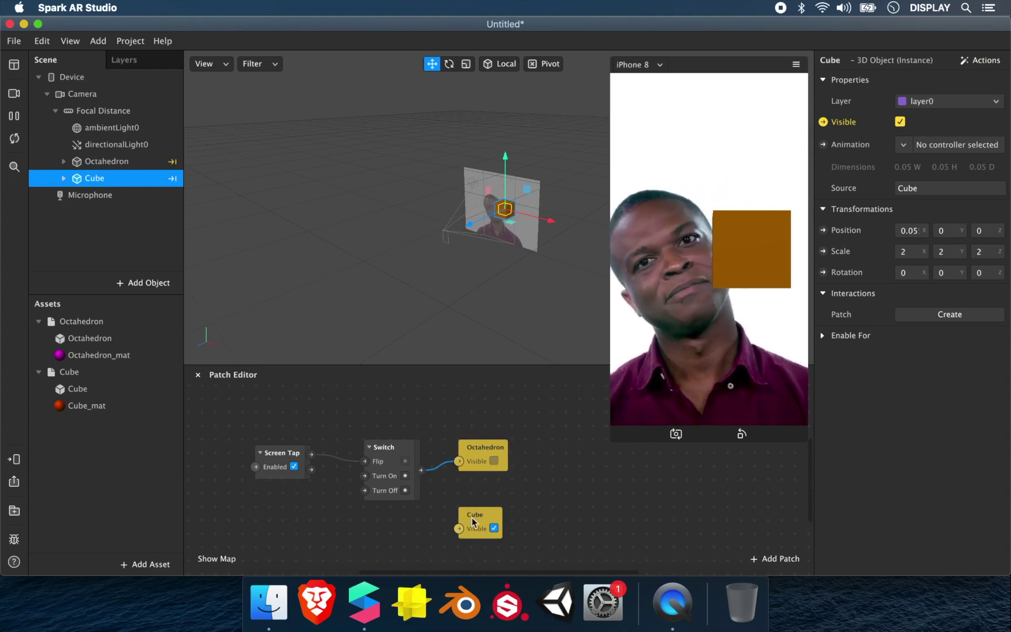
Step: Route the Switch output through a Not patch into the Cube's Visible input
{"action": "left_click_drag", "start_coordinate": [471, 517], "coordinate": [499, 504]}
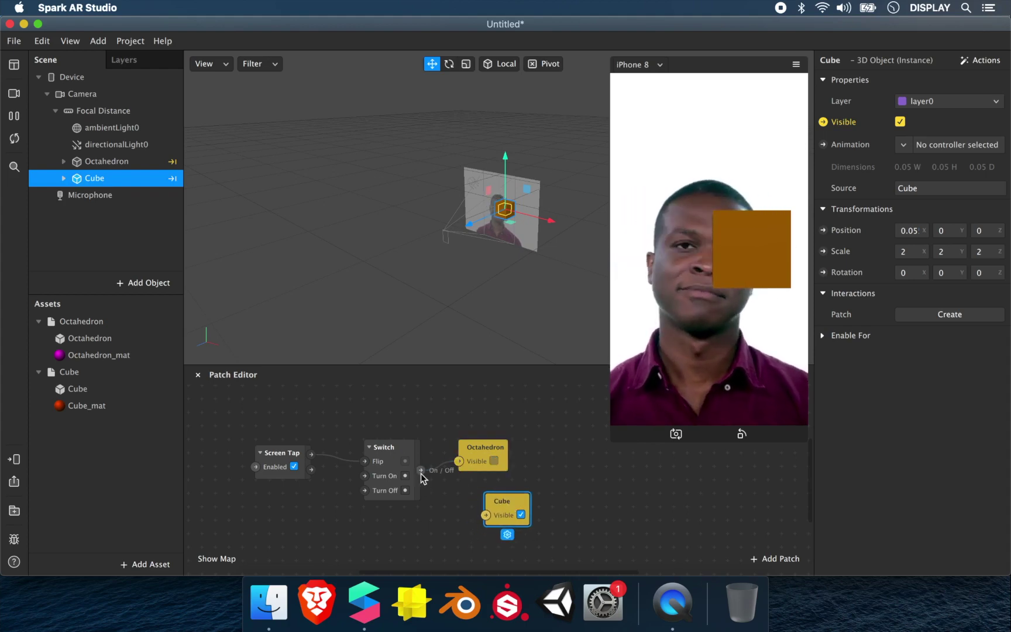
{"action": "left_click_drag", "start_coordinate": [421, 474], "coordinate": [486, 516]}
{"action": "type", "text": "not"}
{"action": "key", "text": "Return"}
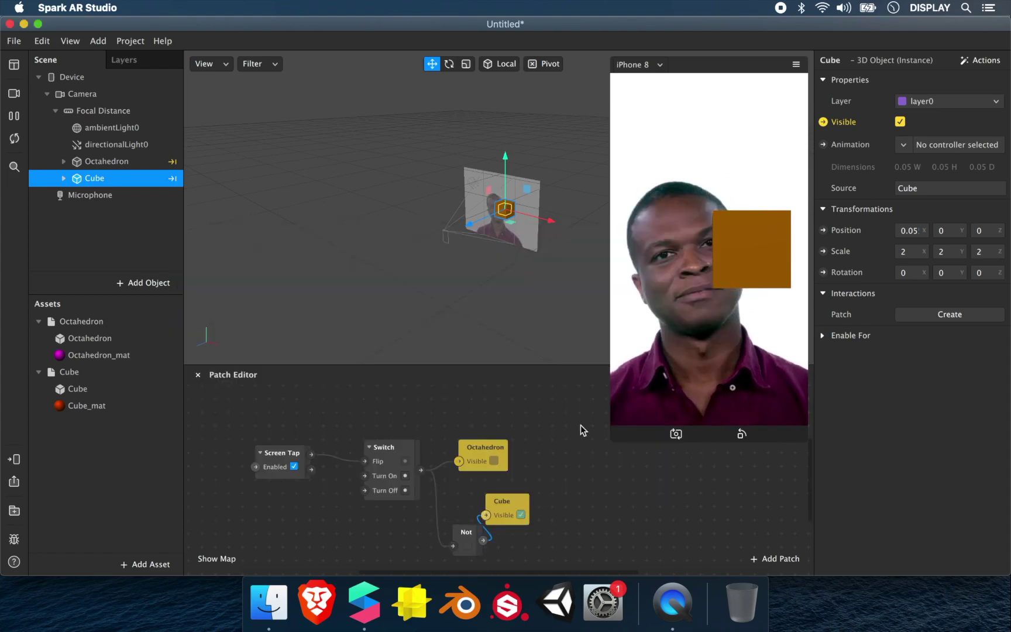
Step: Tap the preview four times to alternate between the cube and octahedron
{"action": "left_click", "coordinate": [753, 356]}
{"action": "left_click", "coordinate": [753, 356]}
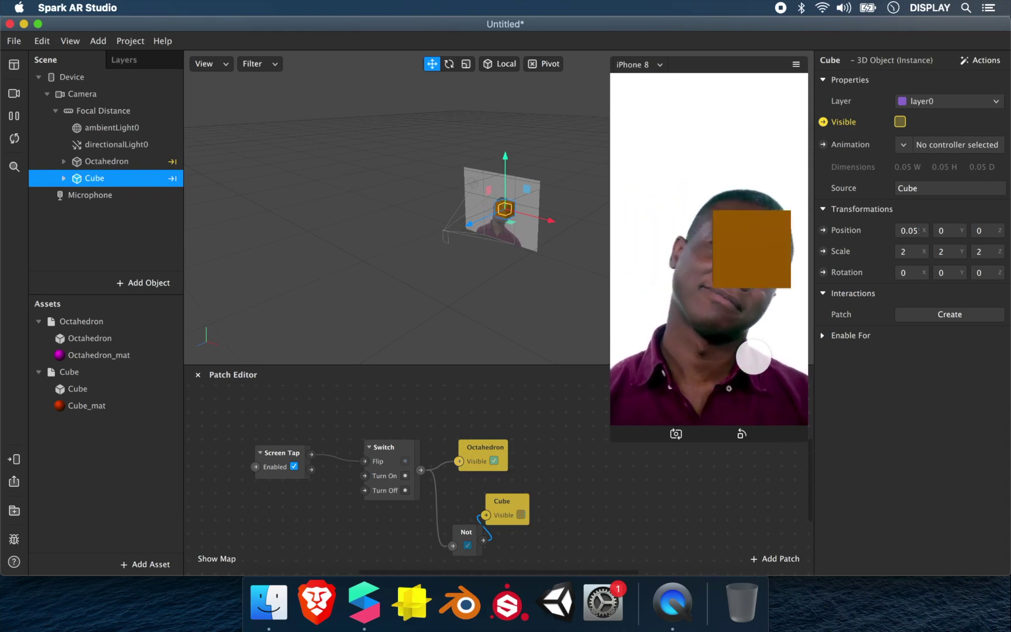
{"action": "left_click", "coordinate": [753, 356]}
{"action": "left_click", "coordinate": [754, 356]}
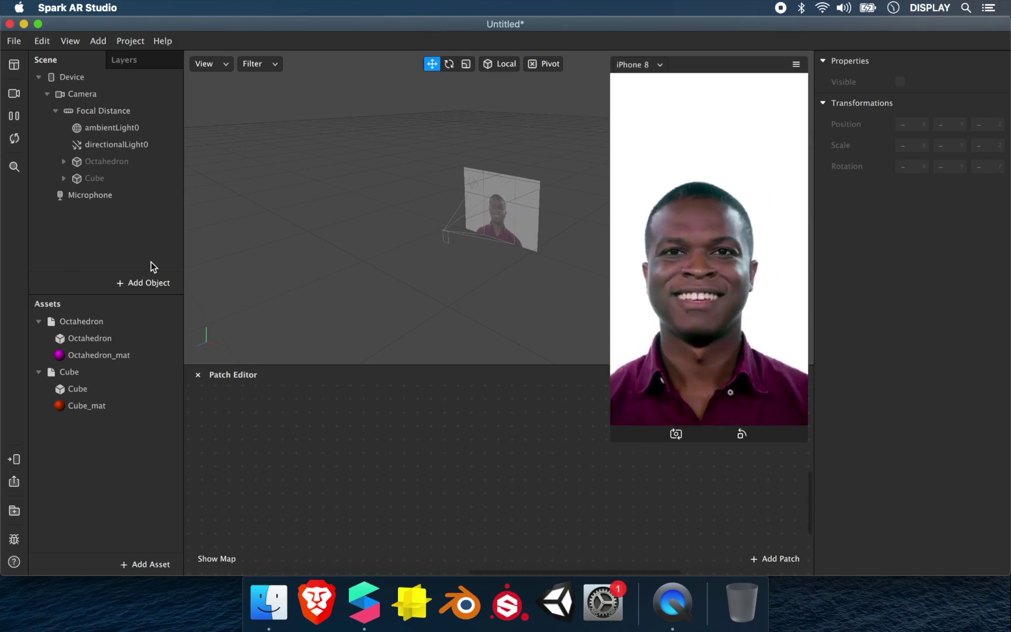
Step: Add a particle emitter to the scene
{"action": "left_click", "coordinate": [148, 281]}
{"action": "scroll", "coordinate": [58, 478], "scroll_direction": "down", "scroll_amount": 2}
{"action": "scroll", "coordinate": [57, 479], "scroll_direction": "down", "scroll_amount": 4}
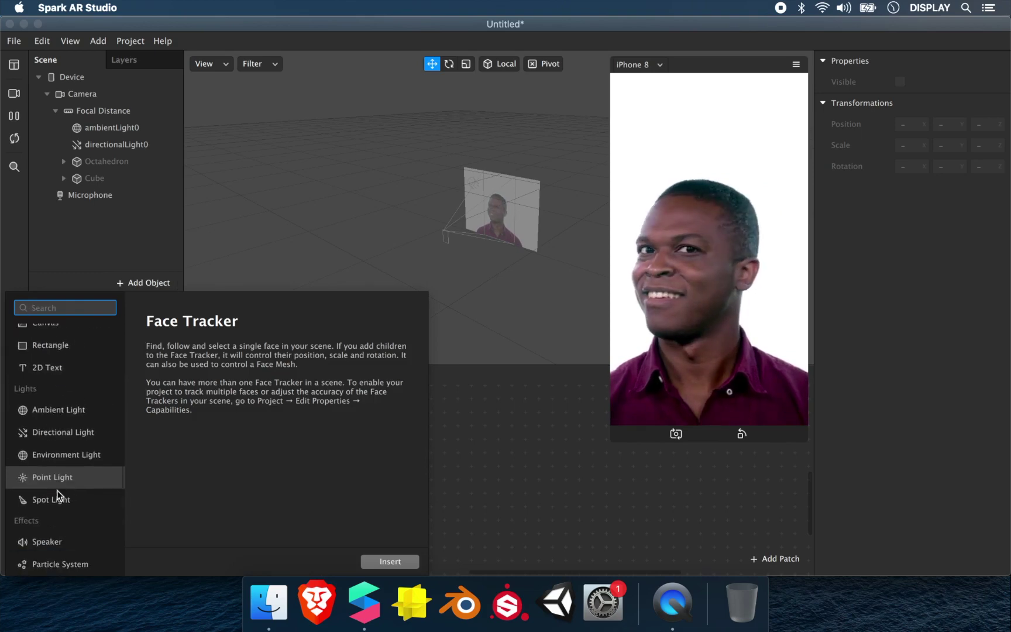
{"action": "double_click", "coordinate": [55, 542]}
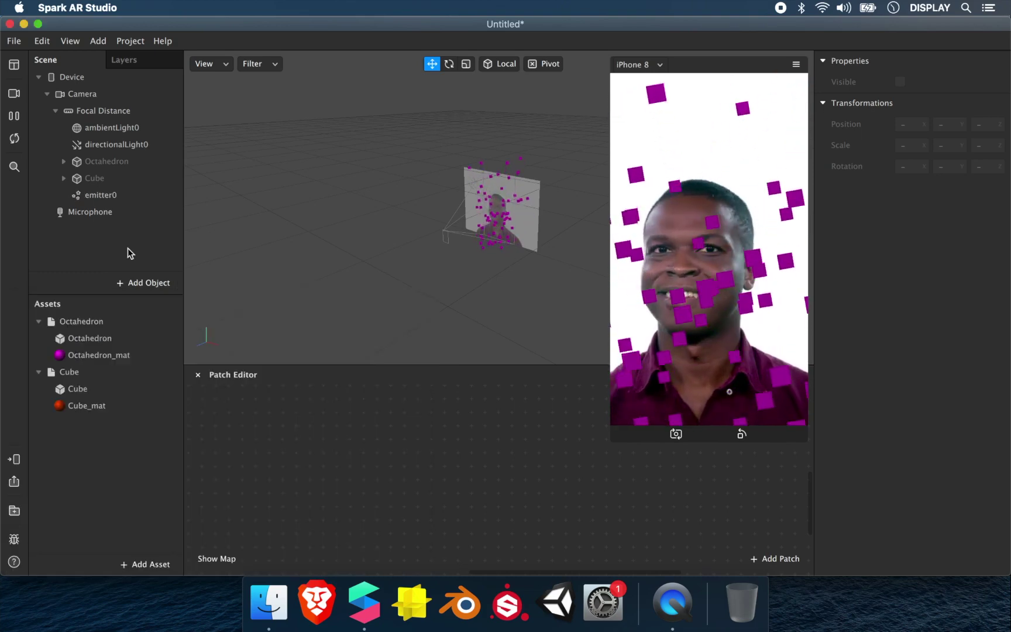
Step: Add a Mouth Open patch via patch search and place it in the graph
{"action": "right_click", "coordinate": [285, 444]}
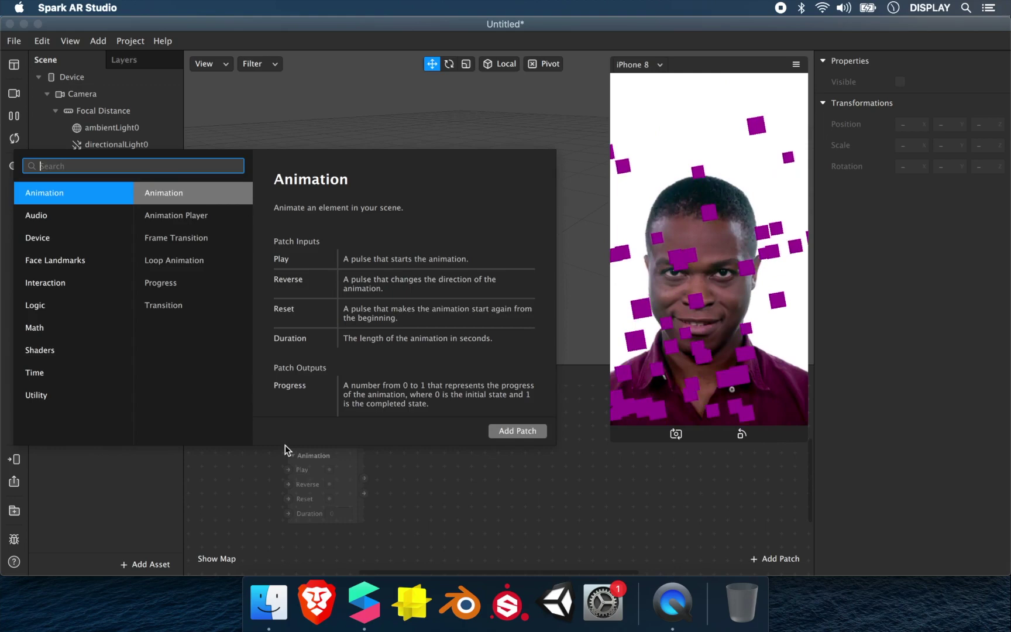
{"action": "type", "text": "mouth"}
{"action": "key", "text": "Return"}
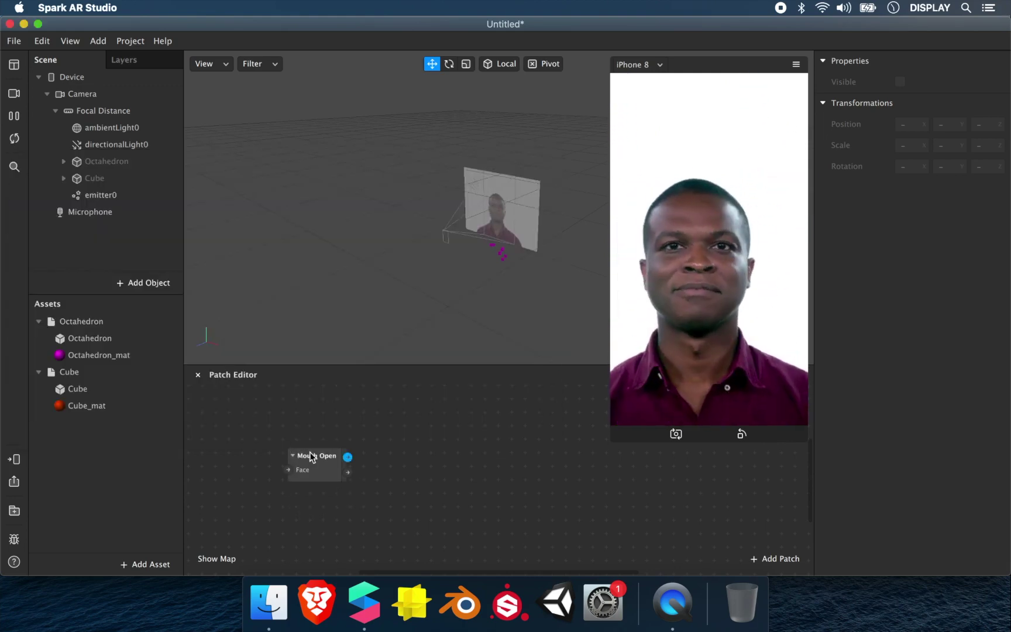
{"action": "left_click_drag", "start_coordinate": [310, 460], "coordinate": [374, 463]}
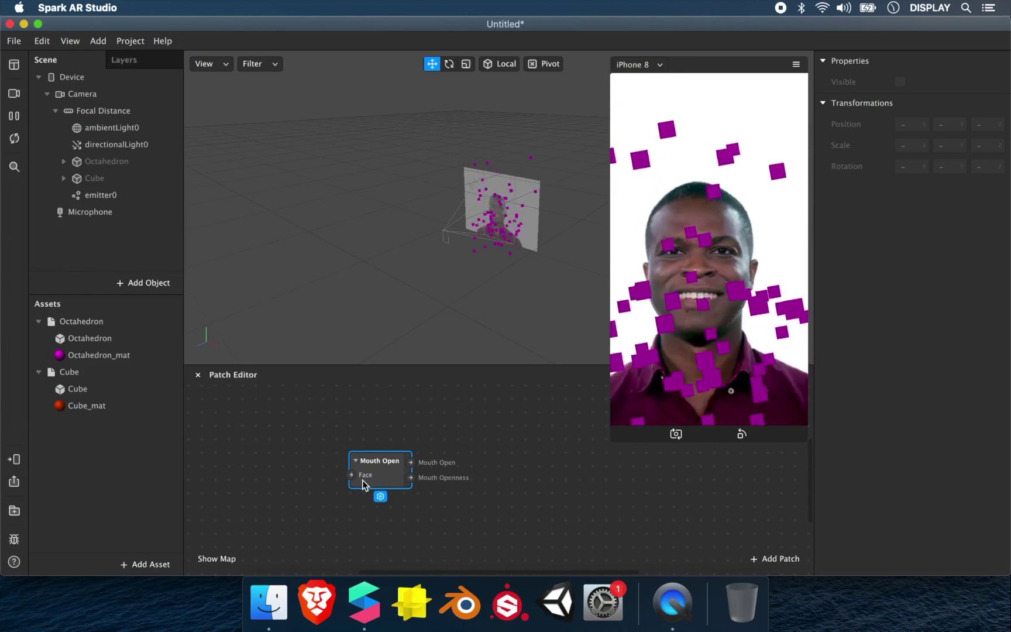
Step: Add a Face Tracker object and drag faceTracker0 into the patch graph
{"action": "left_click", "coordinate": [145, 283]}
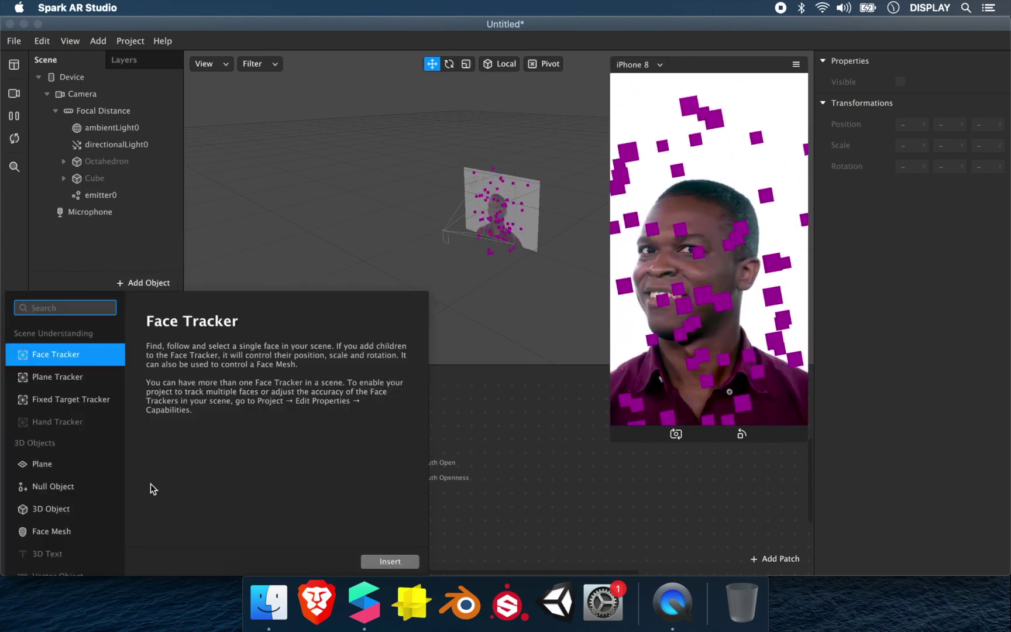
{"action": "left_click", "coordinate": [389, 561]}
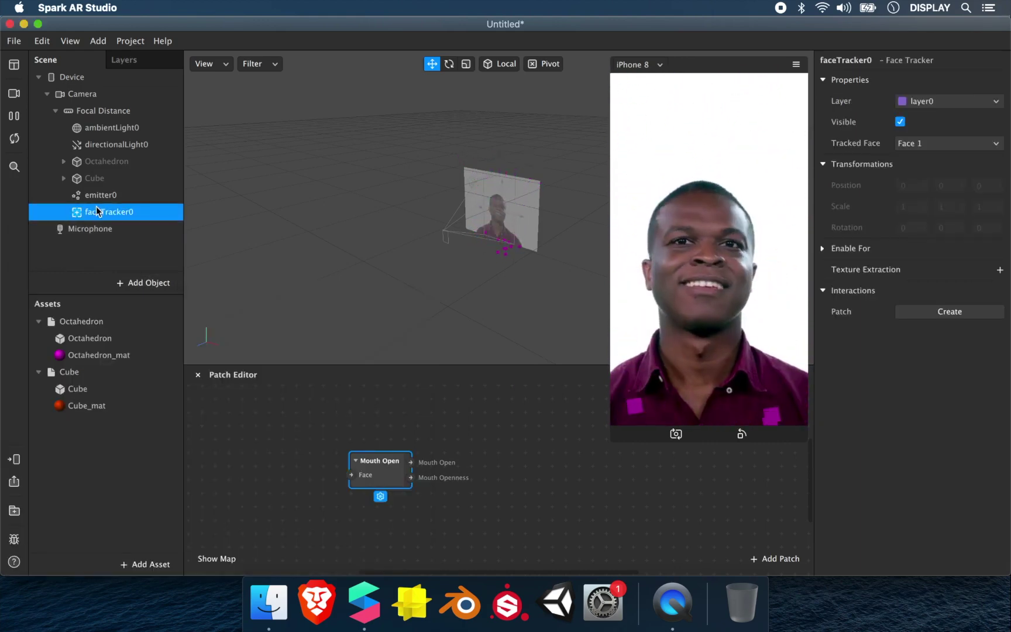
{"action": "left_click_drag", "start_coordinate": [96, 211], "coordinate": [252, 423]}
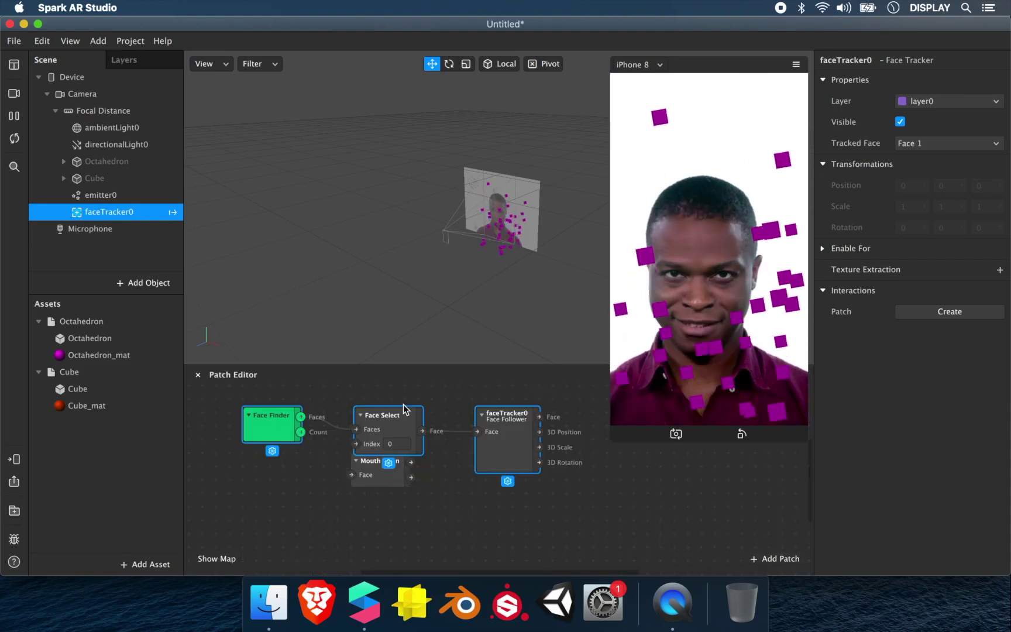
Step: Delete Face Finder and Face Select, then connect Face Follower's Face to Mouth Open
{"action": "key", "text": "Delete"}
{"action": "left_click_drag", "start_coordinate": [490, 423], "coordinate": [203, 450]}
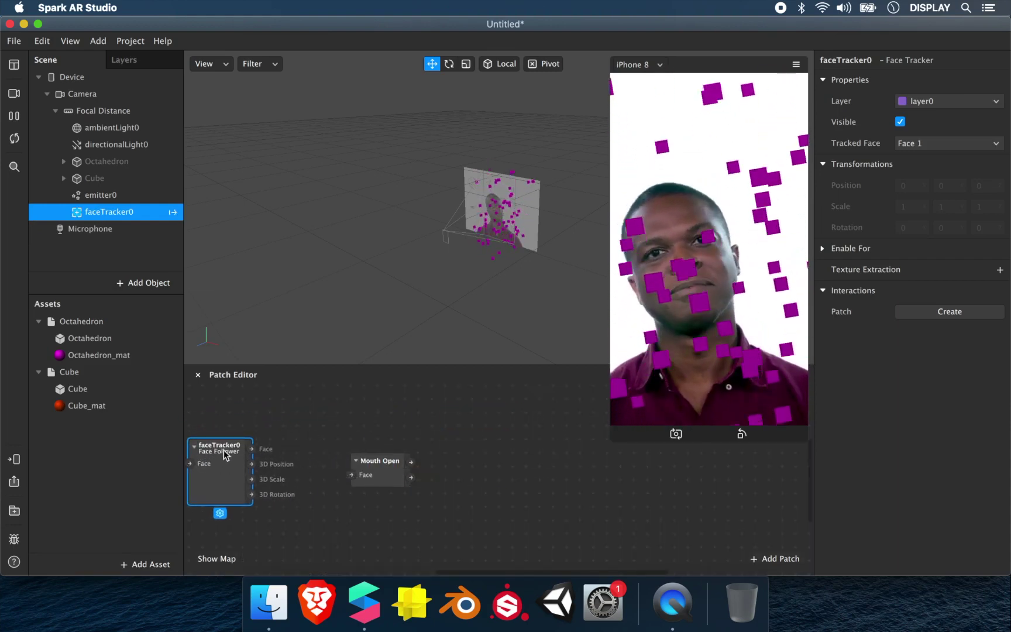
{"action": "scroll", "coordinate": [223, 451], "scroll_direction": "down", "scroll_amount": 2}
{"action": "scroll", "coordinate": [222, 450], "scroll_direction": "left", "scroll_amount": 2}
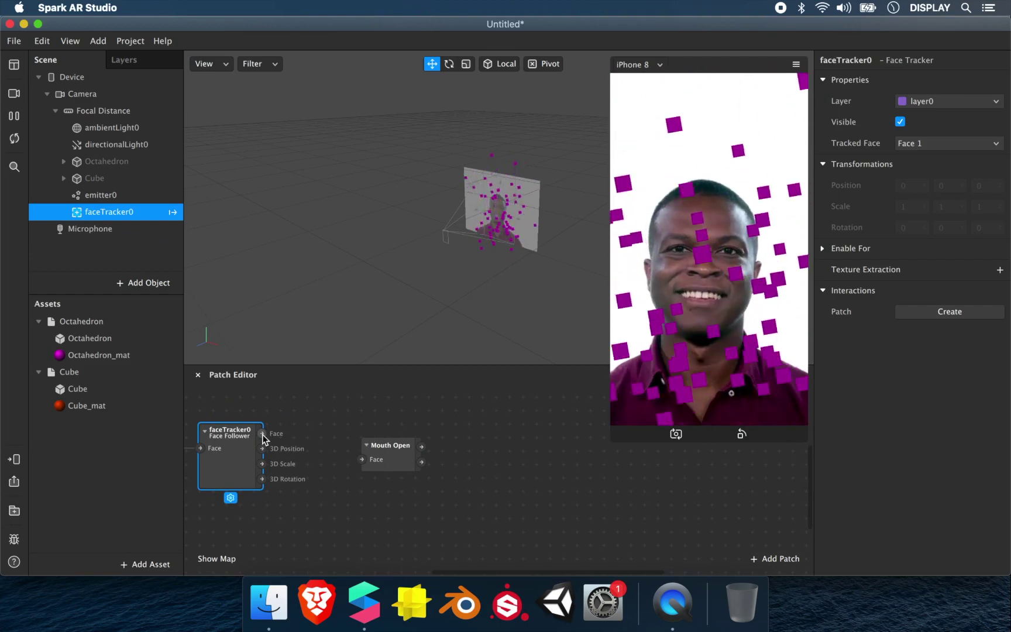
{"action": "left_click_drag", "start_coordinate": [262, 433], "coordinate": [411, 447]}
Step: Add a Switch after Mouth Open's Pulse and wire it to emitter0's Visible patch
{"action": "type", "text": "switc"}
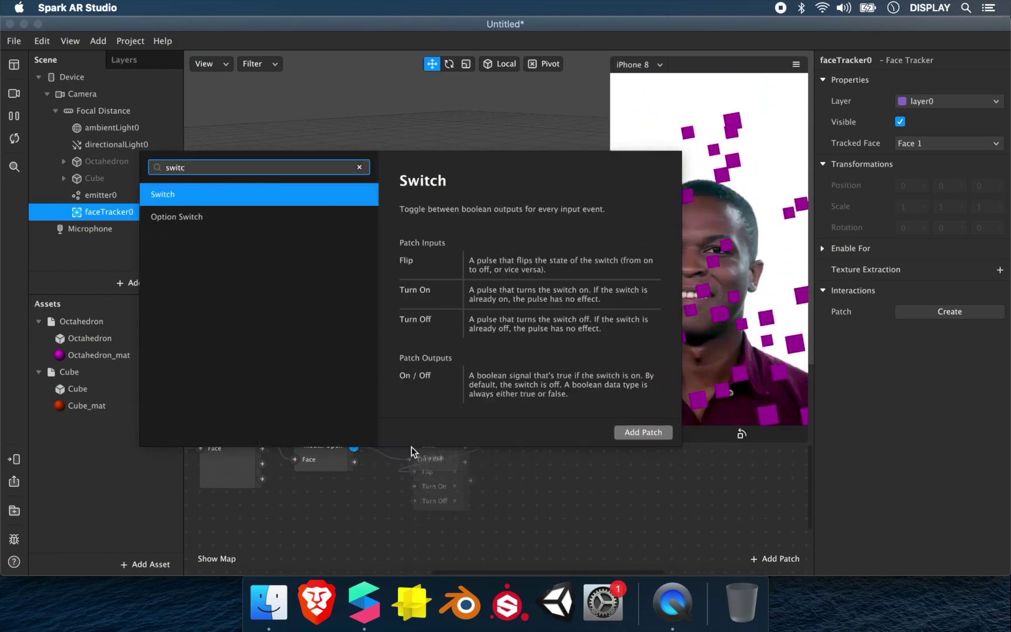
{"action": "key", "text": "Return"}
{"action": "left_click_drag", "start_coordinate": [424, 446], "coordinate": [360, 431]}
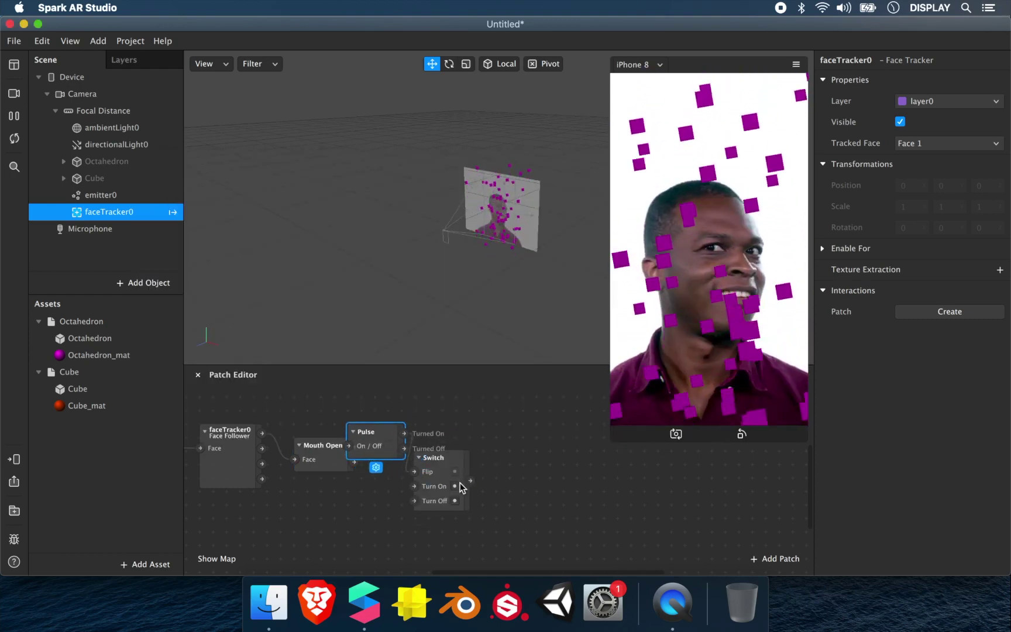
{"action": "left_click", "coordinate": [100, 195]}
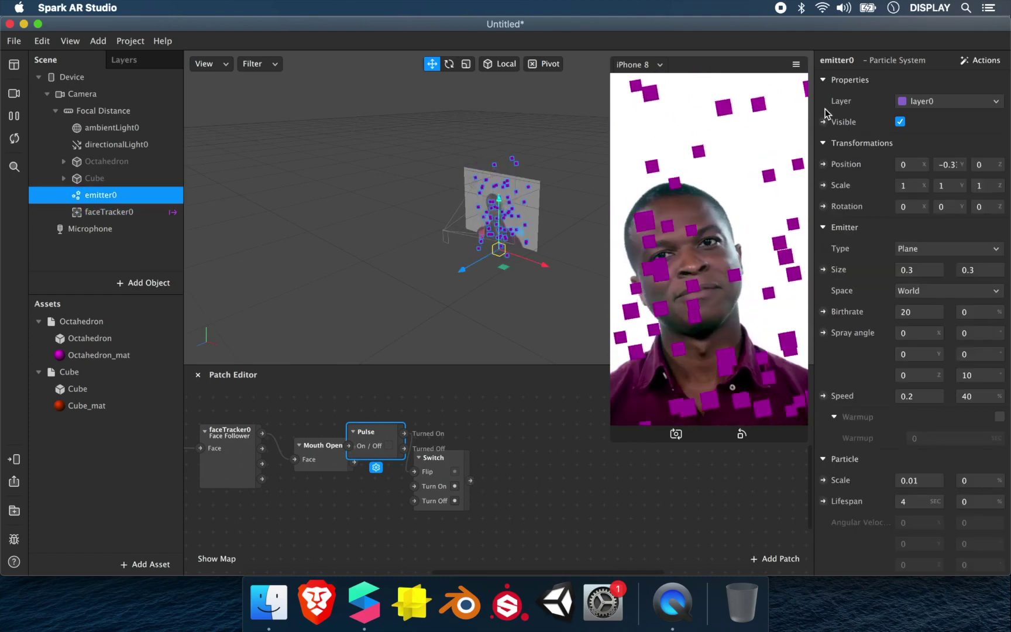
{"action": "left_click", "coordinate": [823, 122]}
{"action": "left_click_drag", "start_coordinate": [470, 480], "coordinate": [501, 503]}
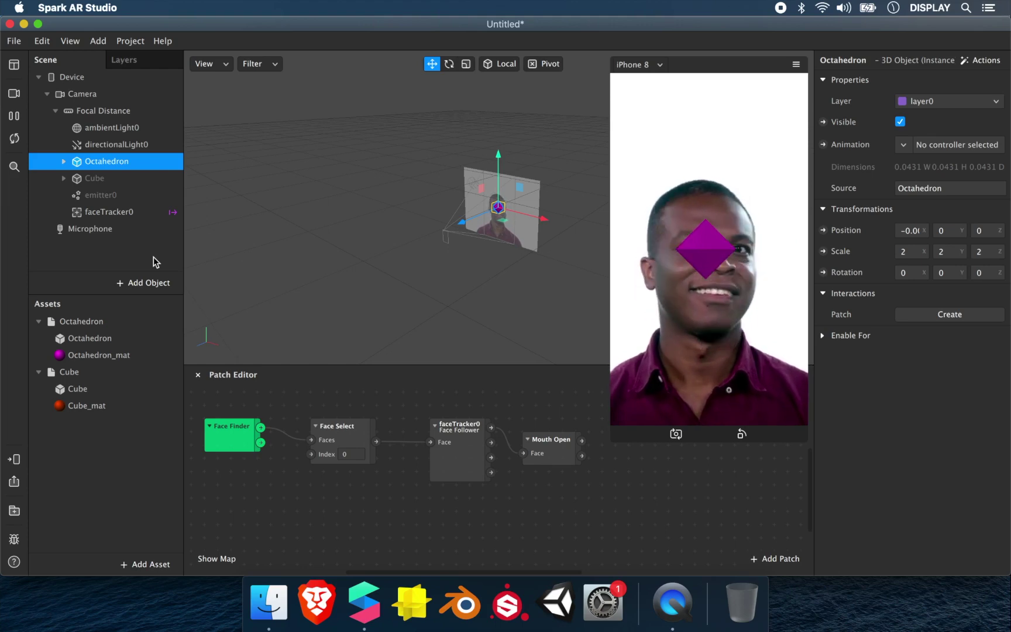
Step: Add a second Switch patch fed from Mouth Open for the octahedron
{"action": "scroll", "coordinate": [351, 445], "scroll_direction": "right", "scroll_amount": 4}
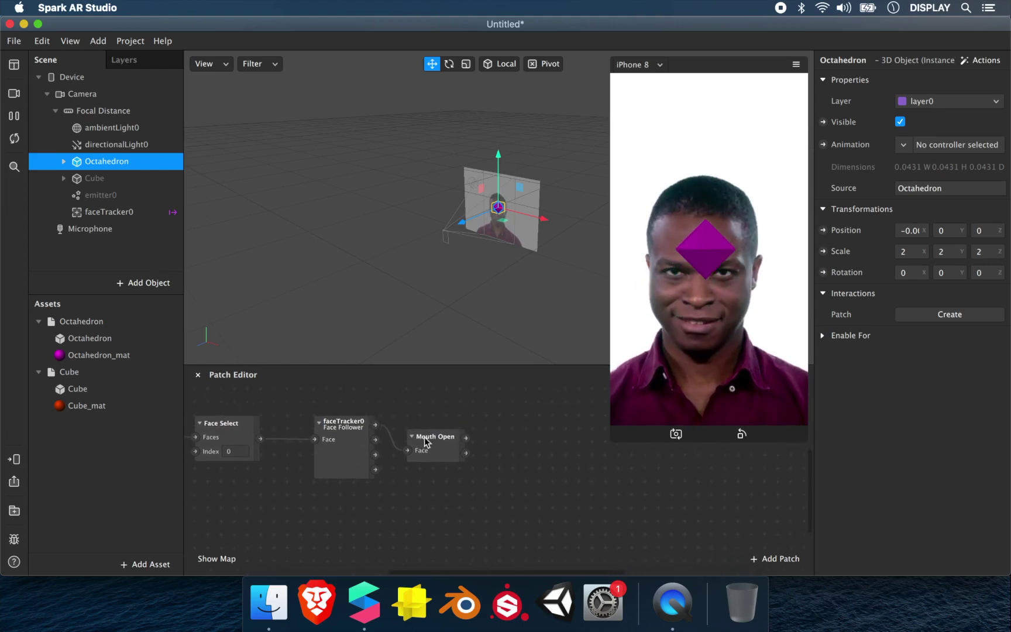
{"action": "left_click_drag", "start_coordinate": [465, 438], "coordinate": [514, 440]}
{"action": "type", "text": "sw"}
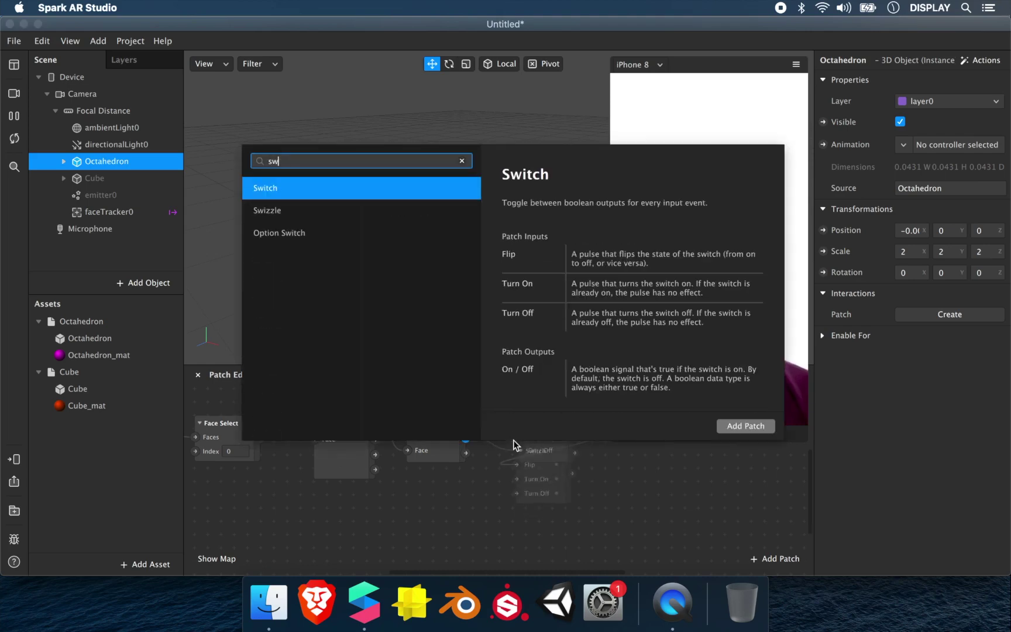
{"action": "type", "text": "itch"}
{"action": "key", "text": "Return"}
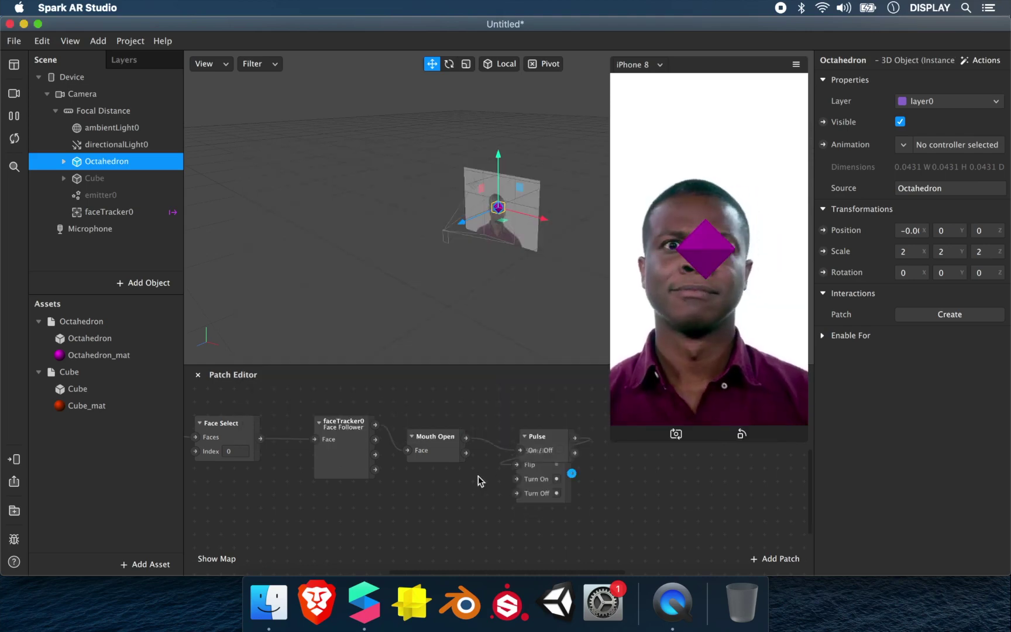
Step: Connect a Loop Animation patch after the Switch and set its Duration to 5
{"action": "scroll", "coordinate": [478, 476], "scroll_direction": "right", "scroll_amount": 4}
{"action": "left_click_drag", "start_coordinate": [442, 459], "coordinate": [489, 449]}
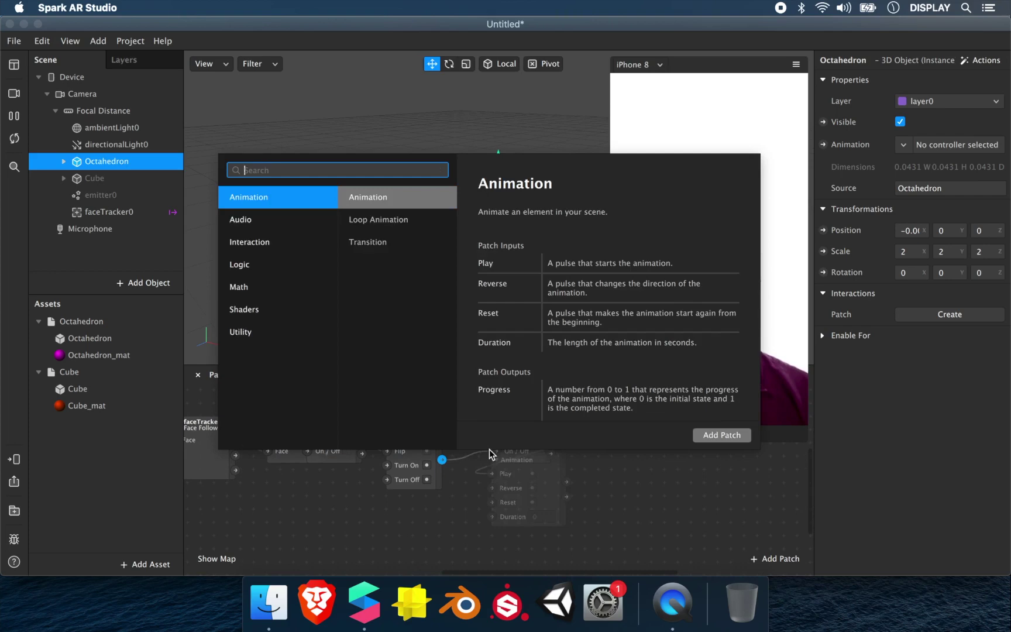
{"action": "type", "text": "loo"}
{"action": "key", "text": "Down"}
{"action": "key", "text": "Return"}
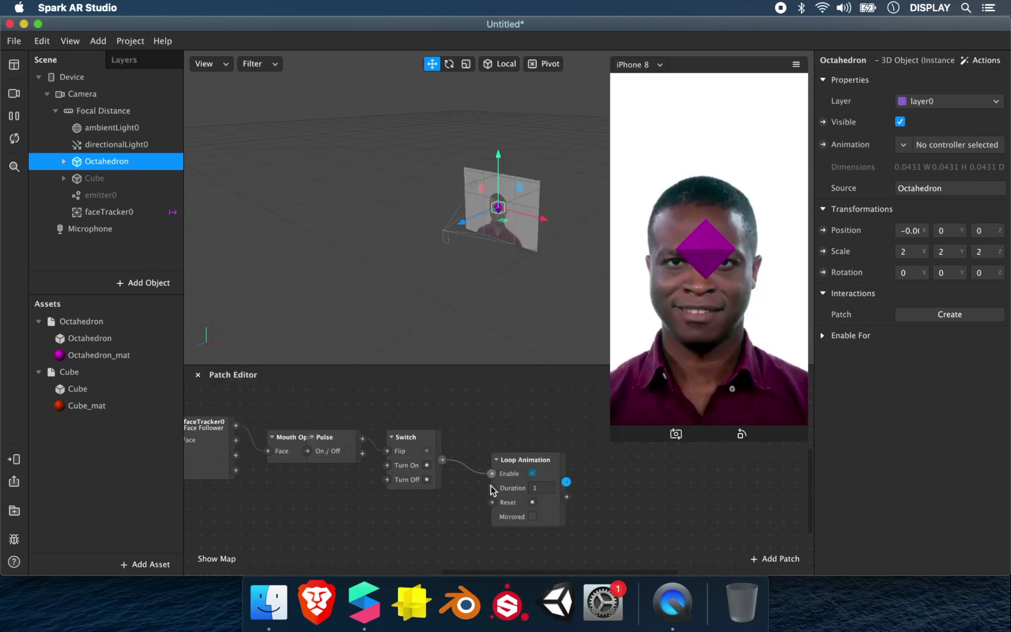
{"action": "scroll", "coordinate": [491, 485], "scroll_direction": "right", "scroll_amount": 3}
{"action": "left_click", "coordinate": [431, 461]}
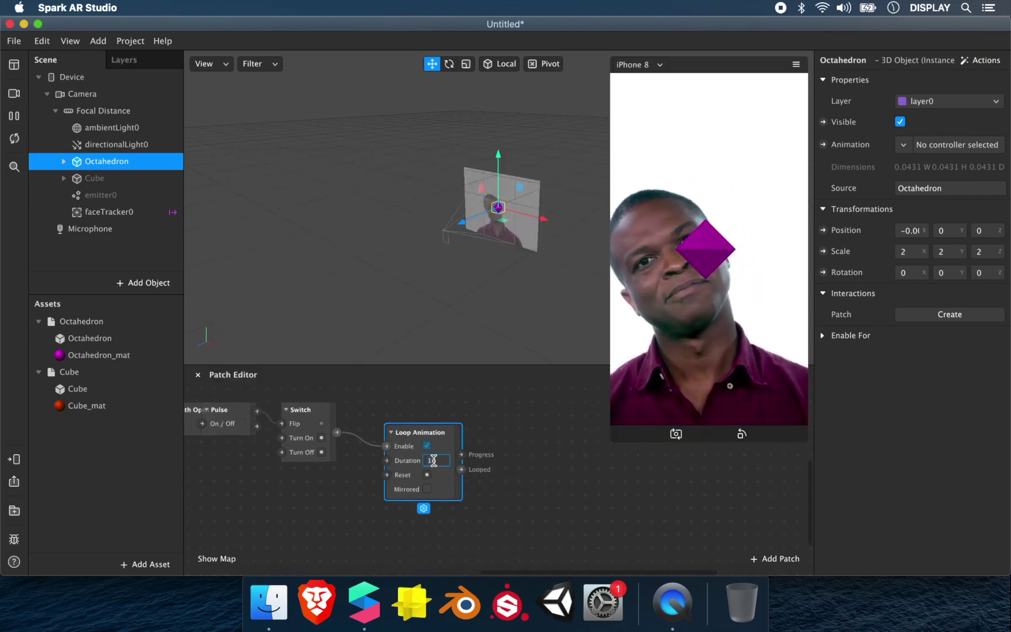
{"action": "scroll", "coordinate": [391, 432], "scroll_direction": "right", "scroll_amount": 3}
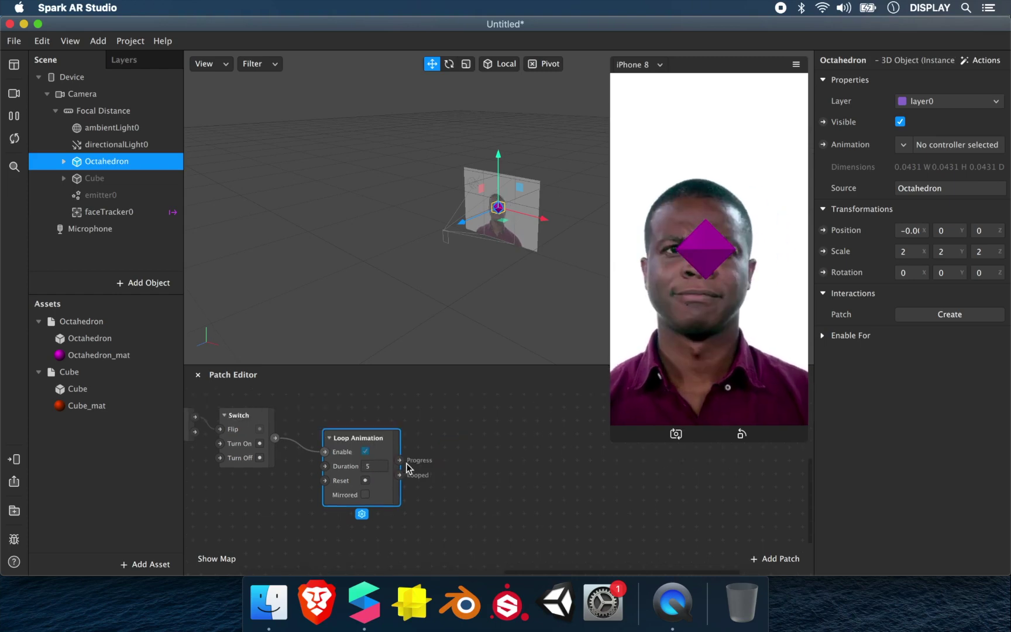
Step: Add a Transition patch fed by the Loop Animation's Progress output
{"action": "left_click_drag", "start_coordinate": [407, 462], "coordinate": [475, 444]}
{"action": "type", "text": "tra"}
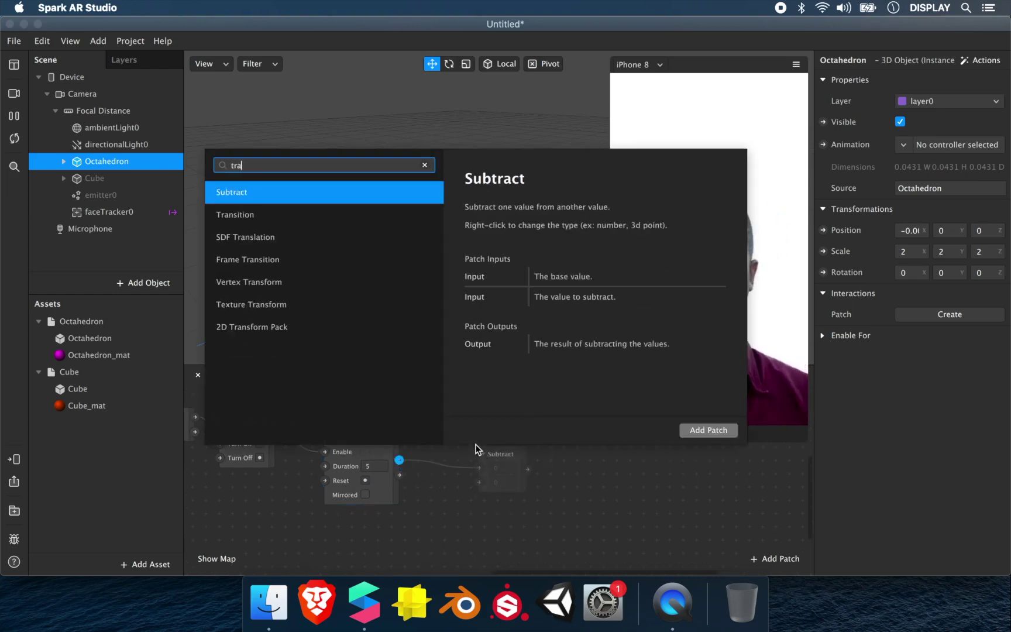
{"action": "type", "text": "nsit"}
{"action": "key", "text": "Return"}
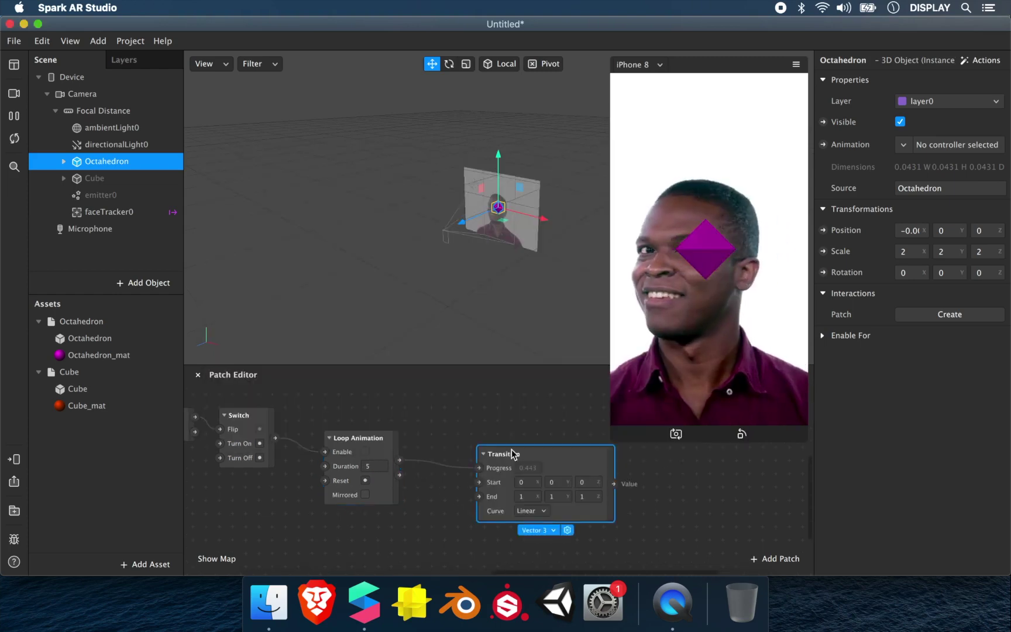
{"action": "left_click_drag", "start_coordinate": [510, 449], "coordinate": [437, 437]}
Step: Set the Transition's End values to 0, 360, 0
{"action": "left_click", "coordinate": [454, 483]}
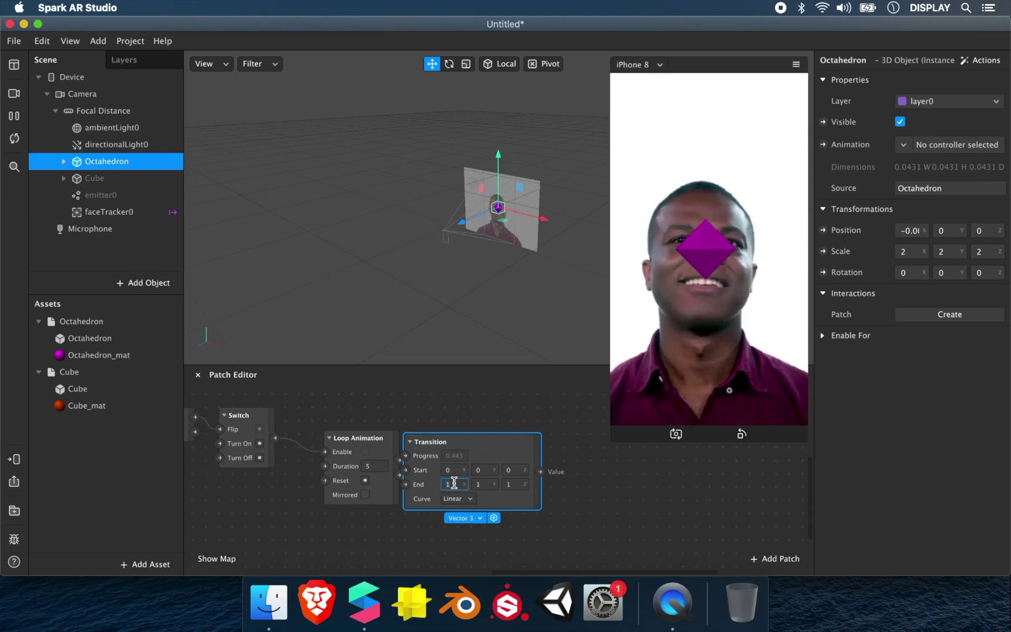
{"action": "type", "text": "0"}
{"action": "left_click", "coordinate": [483, 485]}
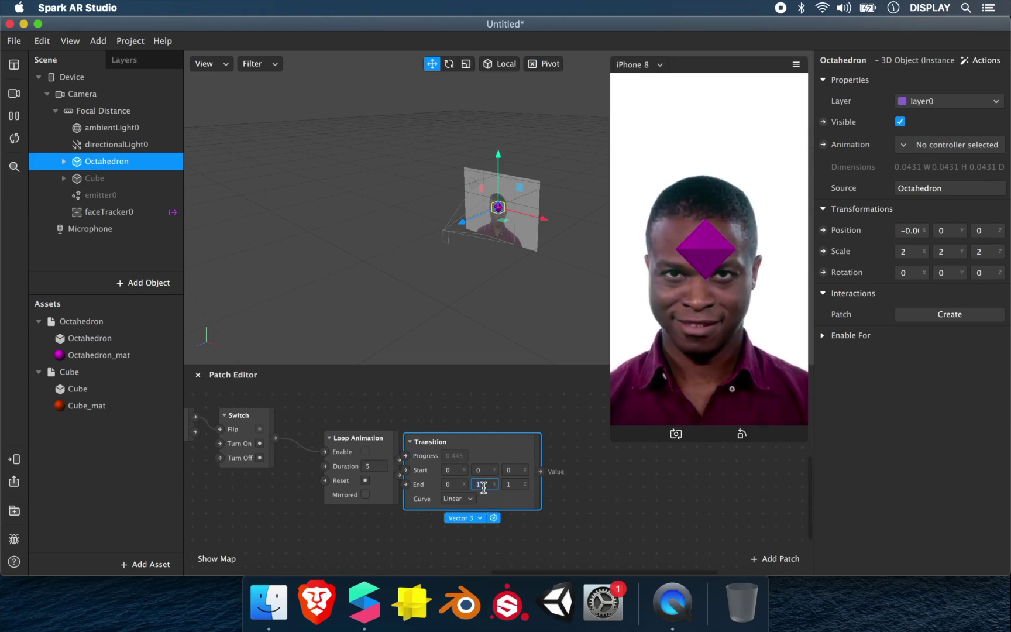
{"action": "type", "text": "36"}
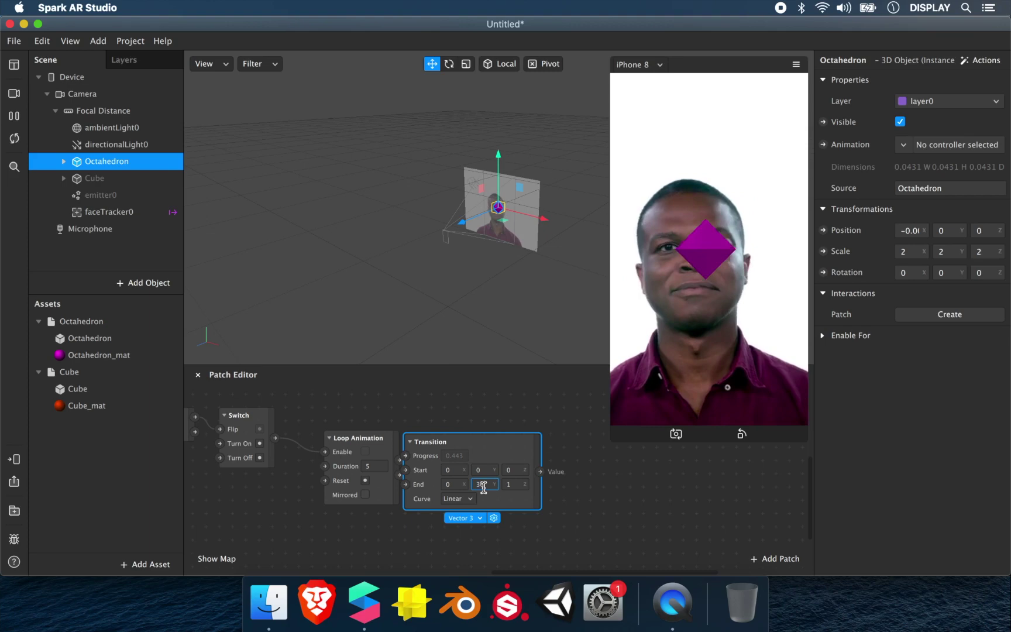
{"action": "type", "text": "0"}
{"action": "key", "text": "Tab"}
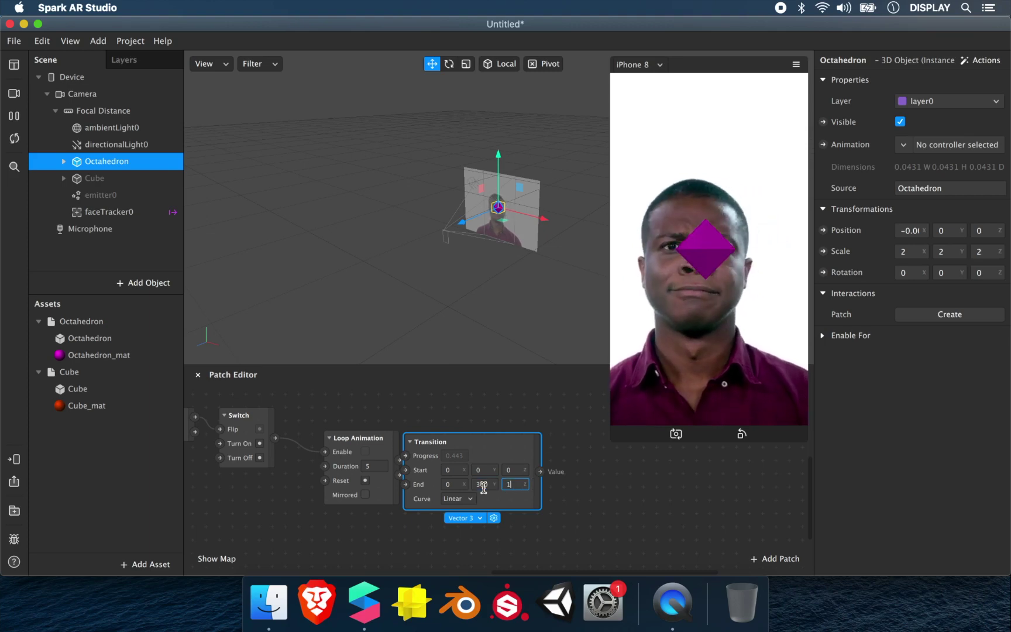
{"action": "type", "text": "0"}
{"action": "key", "text": "Return"}
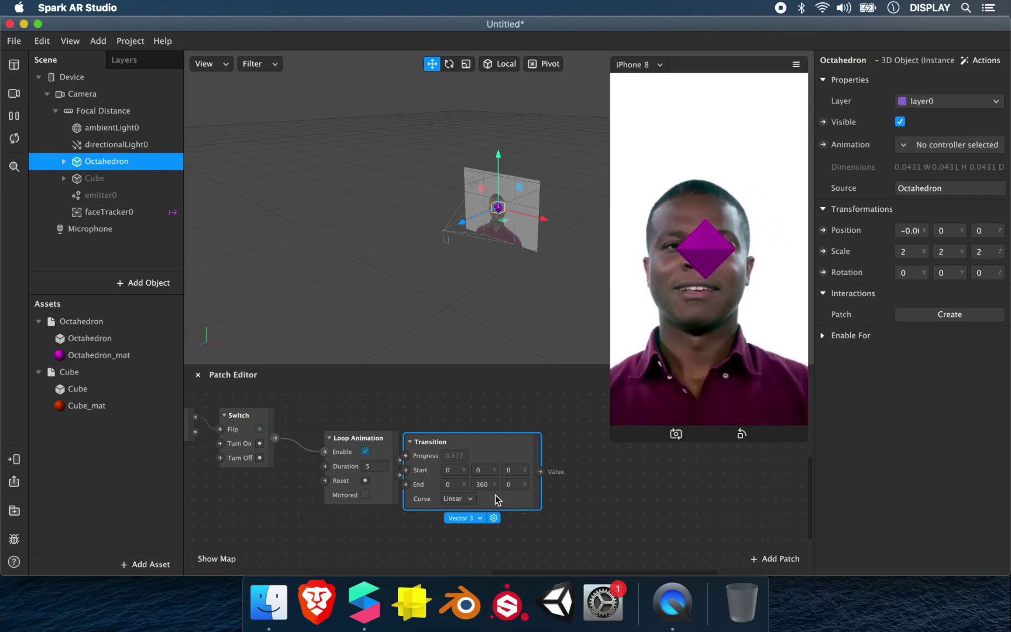
Step: Expose the Octahedron's rotation as a patch and feed it the Transition's Value output
{"action": "scroll", "coordinate": [495, 494], "scroll_direction": "up", "scroll_amount": 3}
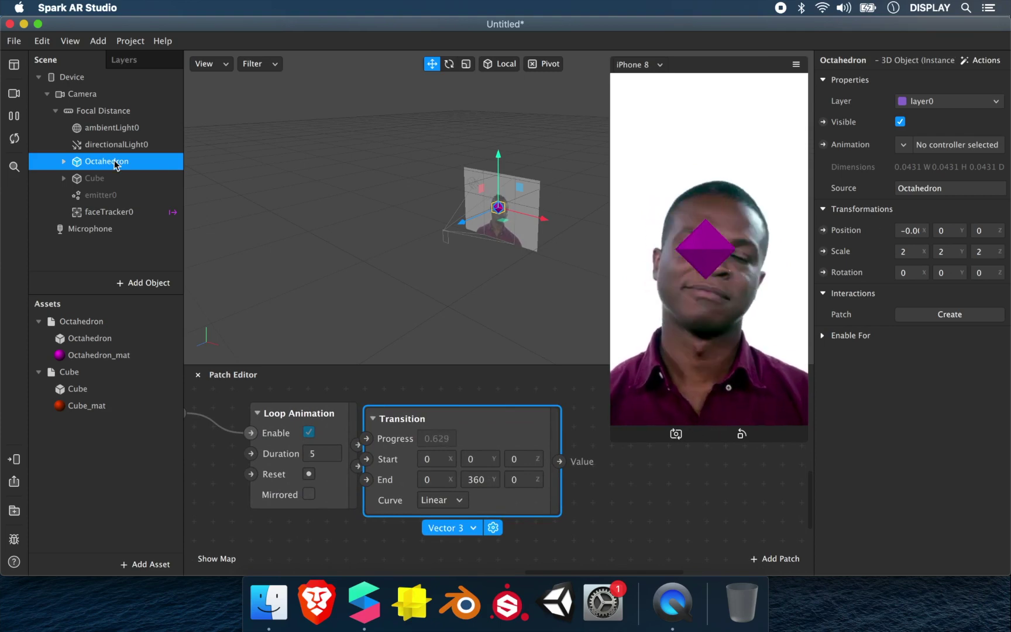
{"action": "left_click", "coordinate": [823, 272]}
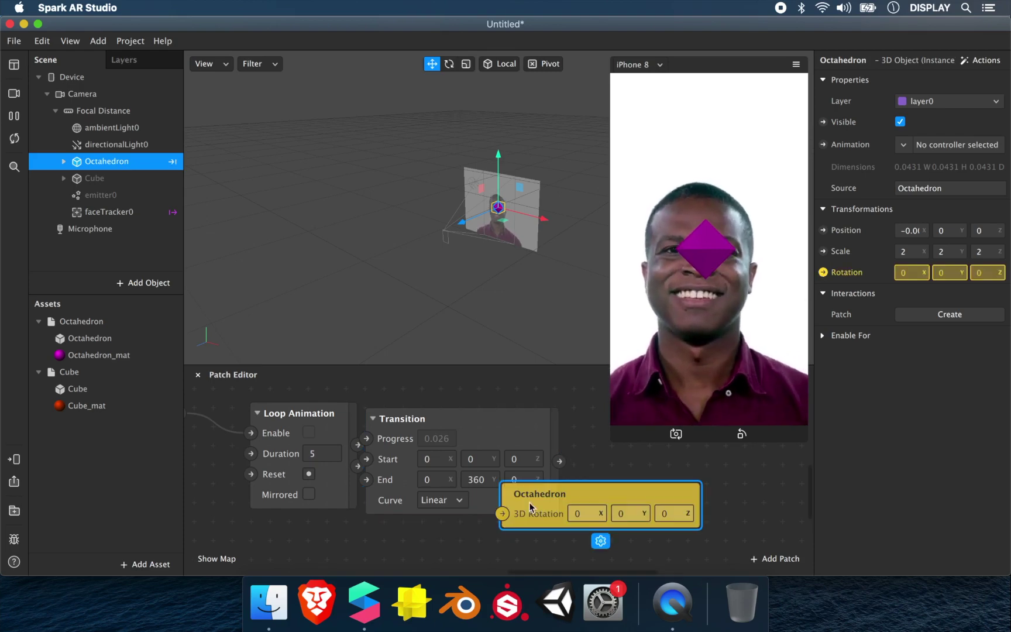
{"action": "left_click_drag", "start_coordinate": [529, 503], "coordinate": [638, 489]}
{"action": "left_click_drag", "start_coordinate": [559, 462], "coordinate": [614, 496]}
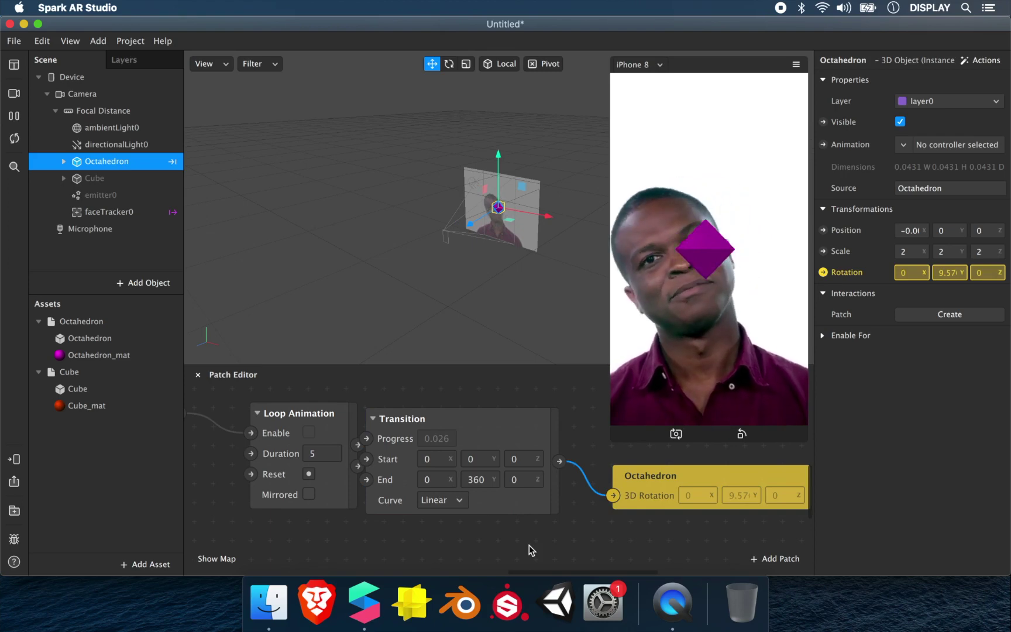
Step: Restart the preview to check that the octahedron spins once the mouth opens
{"action": "left_click", "coordinate": [12, 140]}
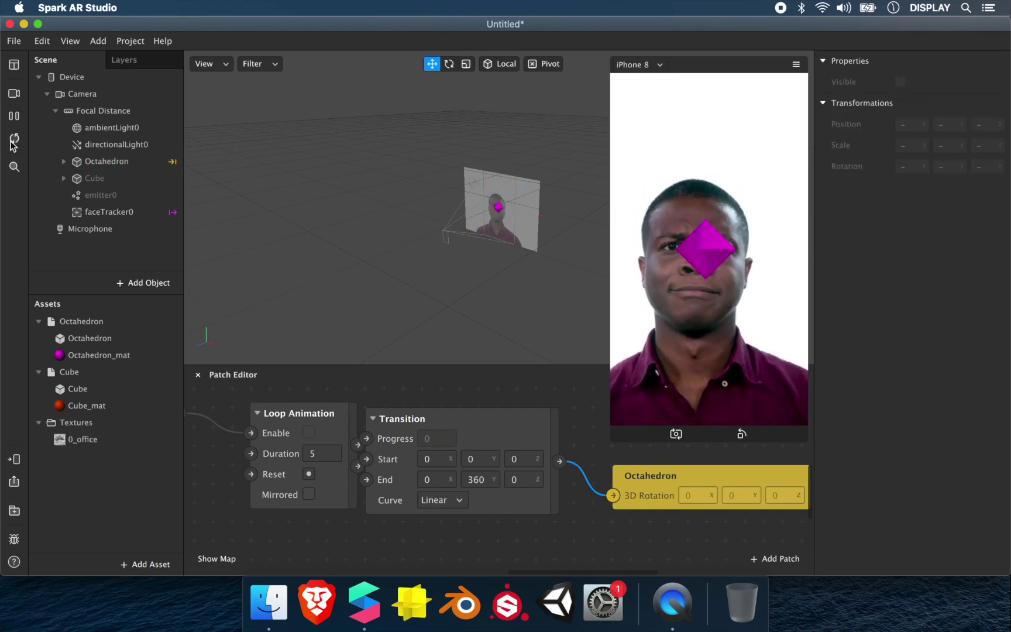